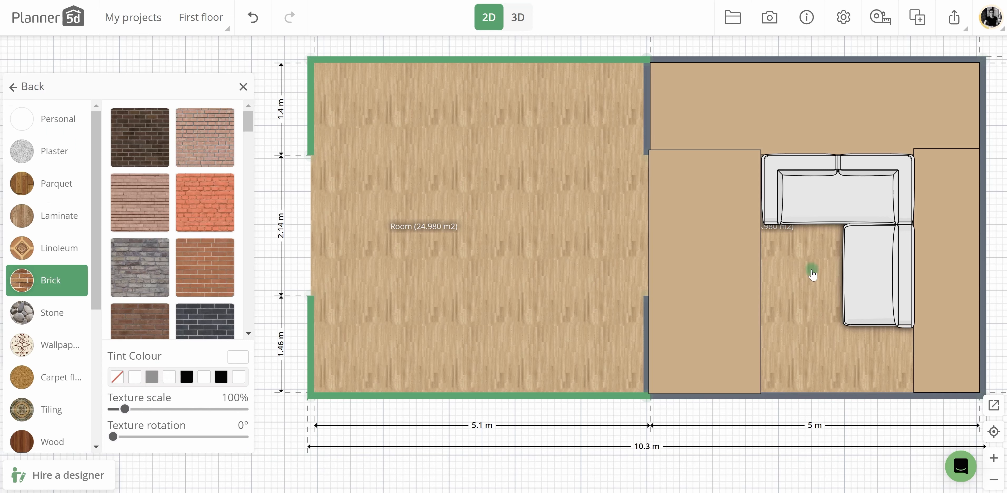
Place a wooden stand from the TV stands category in the gap between the two side platforms, below the sofa
click(813, 276)
click(175, 262)
click(508, 462)
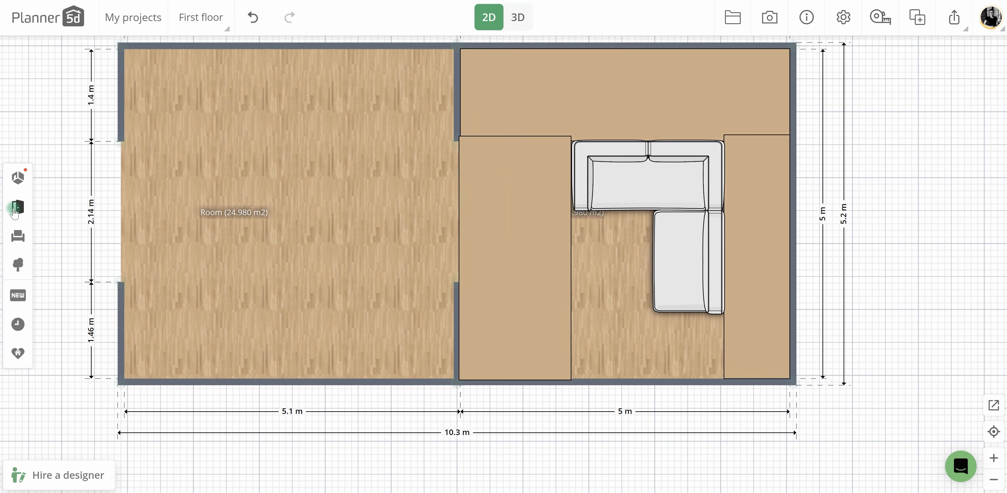
click(17, 236)
click(89, 215)
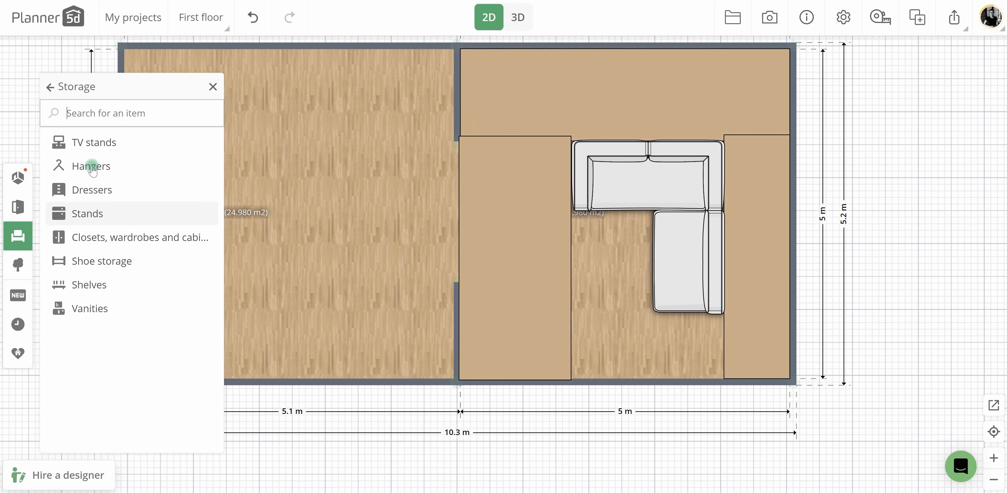
click(86, 140)
scroll(160, 242, down, 5)
drag(157, 228, 641, 354)
Rotate the stand and fit it against the lower wall, between the two side platforms
mouse_move(641, 299)
mouse_down()
mouse_move(633, 291)
mouse_move(647, 294)
mouse_up()
click(648, 299)
drag(643, 407, 649, 406)
drag(631, 355, 639, 362)
Apply a light beige parquet texture to the stand's wood surface to match the platforms
click(596, 375)
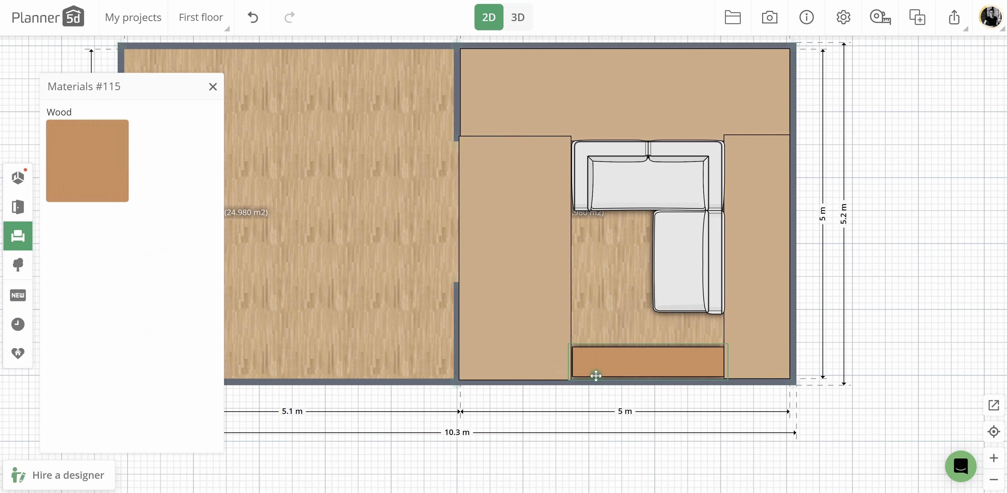
click(98, 183)
scroll(156, 276, down, 4)
click(58, 184)
scroll(153, 232, down, 20)
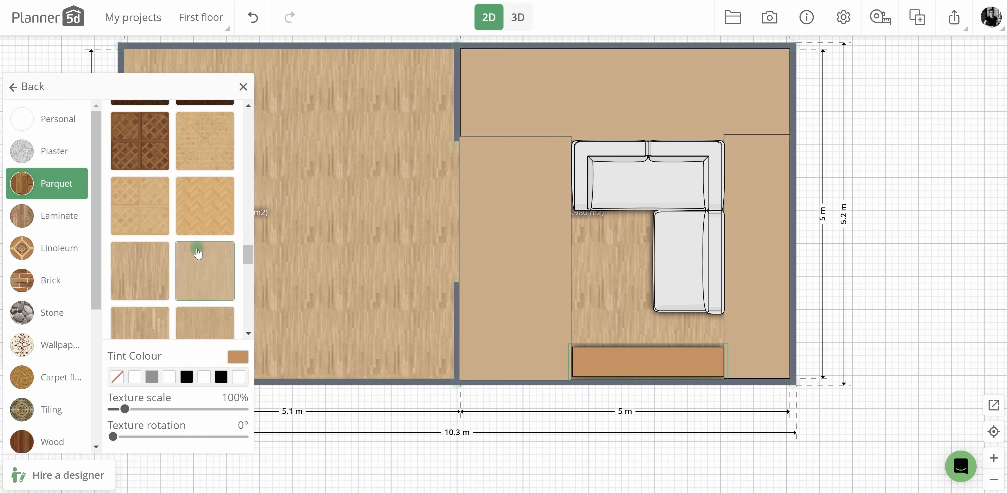
click(198, 253)
Set the height of the platforms around the sofa to 50 cm in the 3D view
click(515, 23)
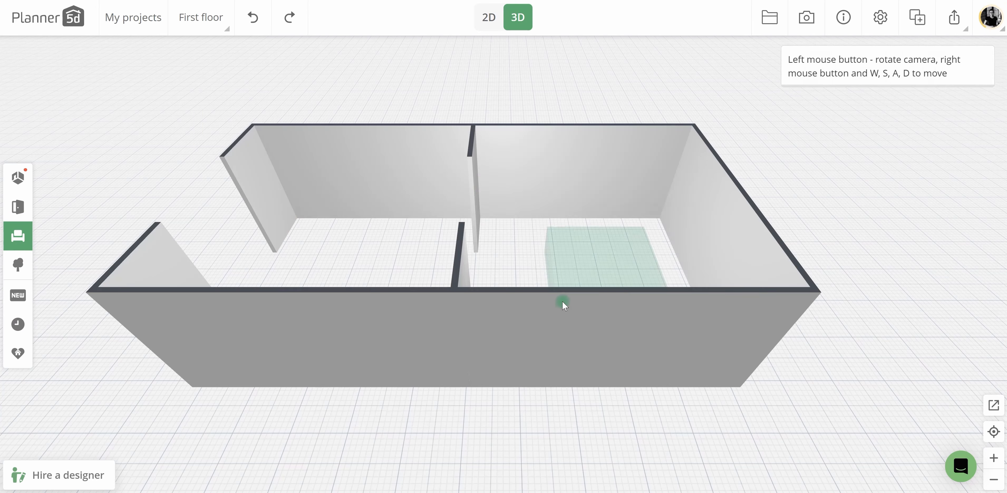
drag(540, 321, 458, 317)
click(458, 317)
double_click(502, 475)
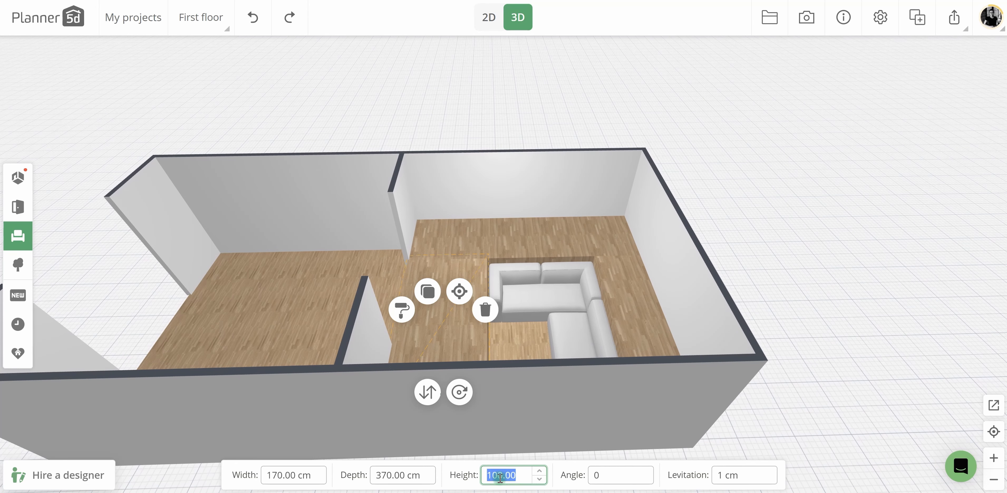
text(30)
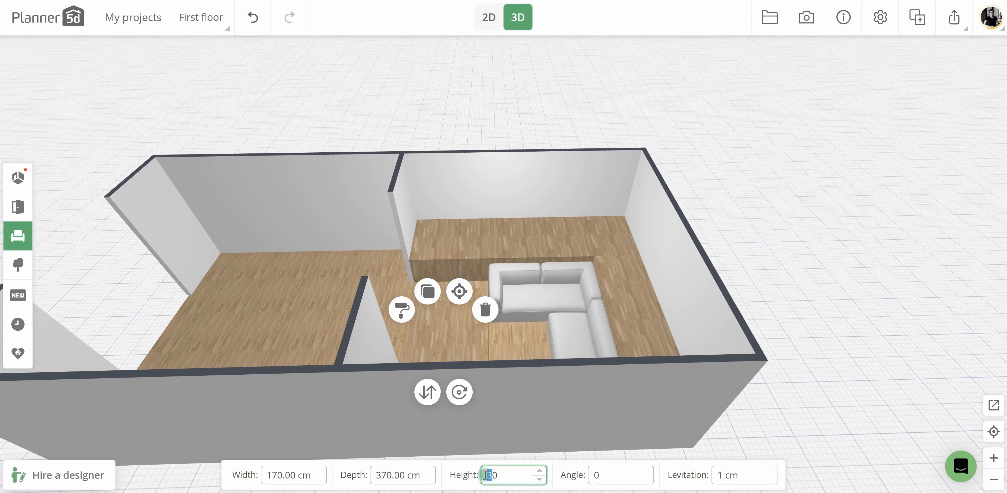
click(485, 245)
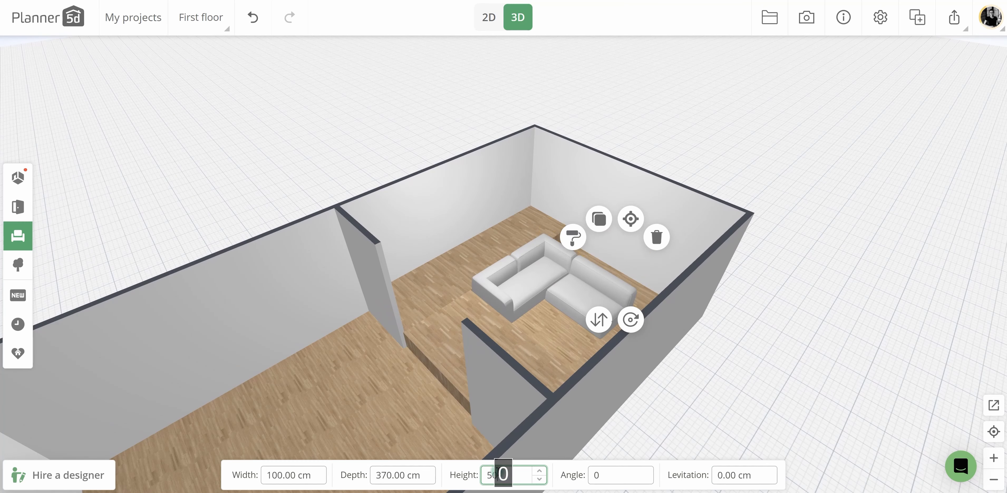
key(Return)
Change the corner sofa's levitation in the 3D view
drag(581, 354, 550, 301)
click(551, 301)
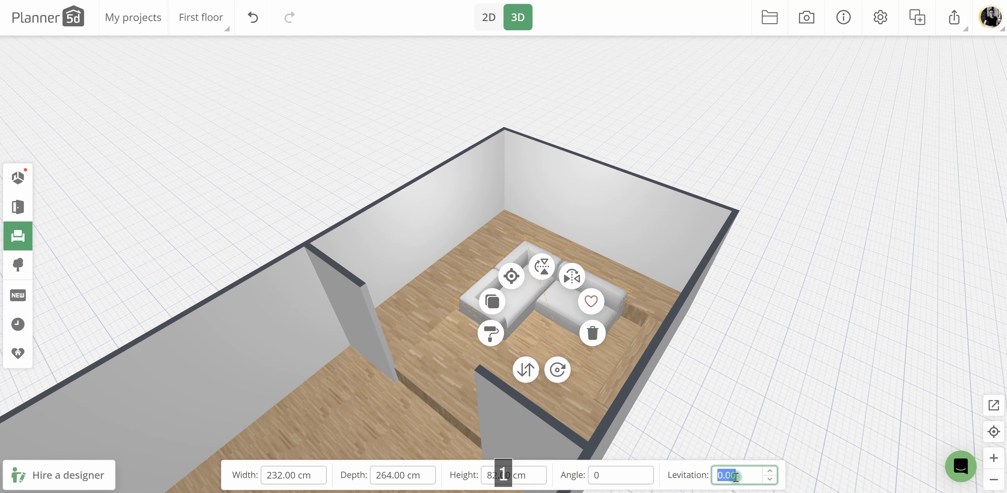
drag(661, 408, 485, 372)
Duplicate the 170 cm wide platform in the 2D plan and resize the copy to 20 cm wide and 100 cm deep
click(490, 18)
click(530, 247)
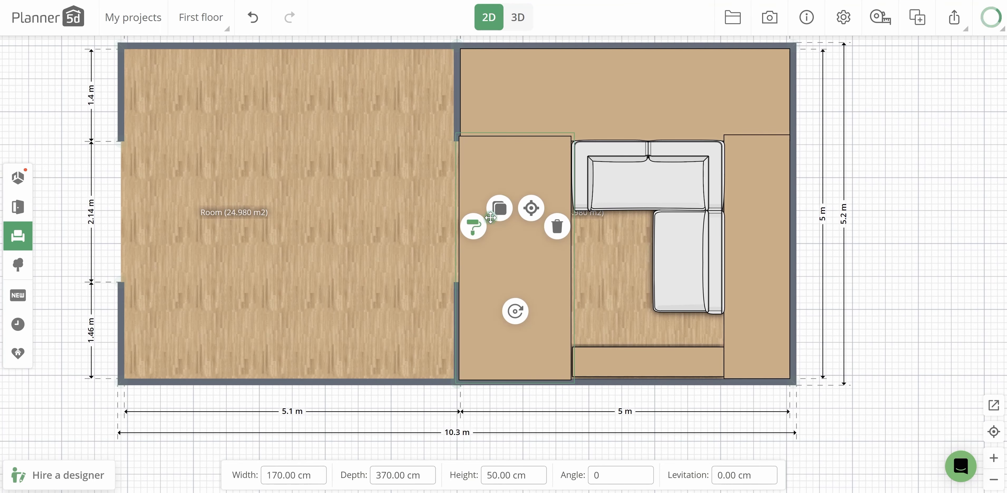
click(498, 207)
drag(519, 279, 622, 264)
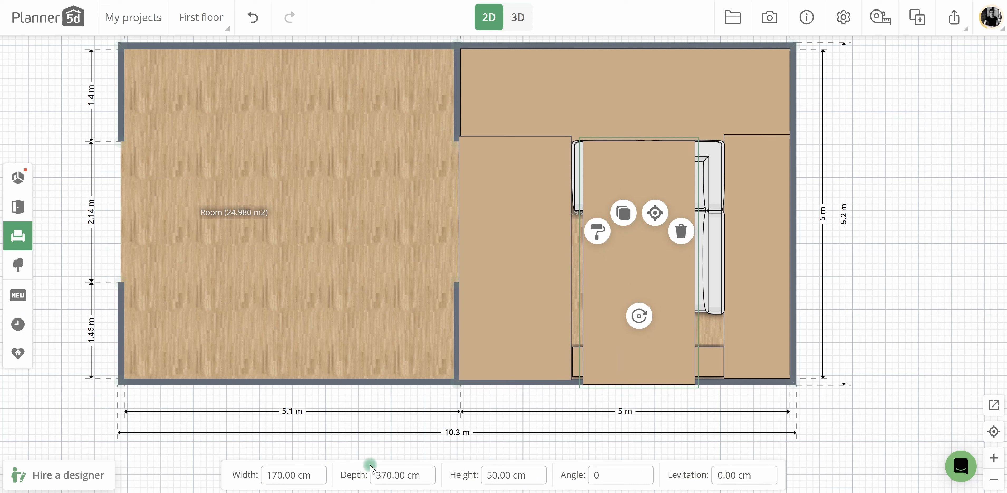
text(15)
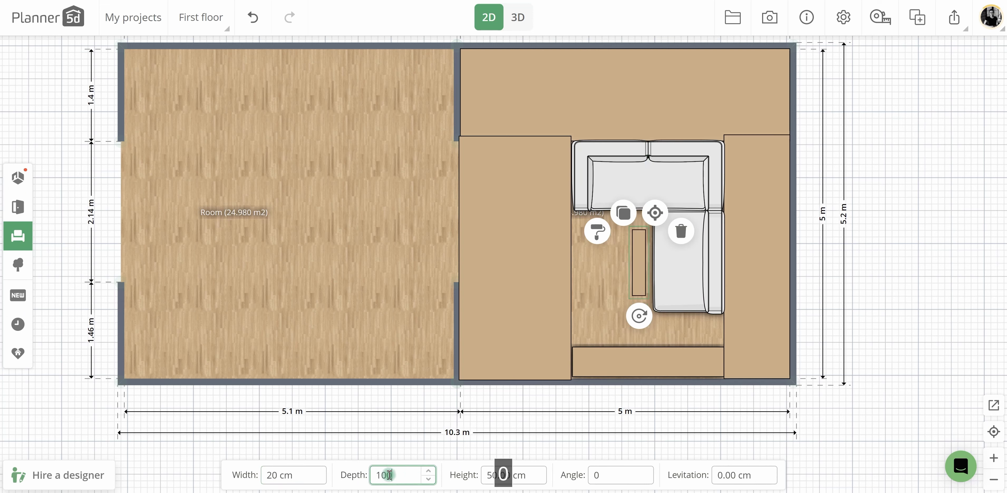
Place the narrow step against the platform's inner edge, set its height to 35 cm, and duplicate it beside the first
drag(641, 292, 594, 309)
double_click(505, 475)
text(35)
click(566, 268)
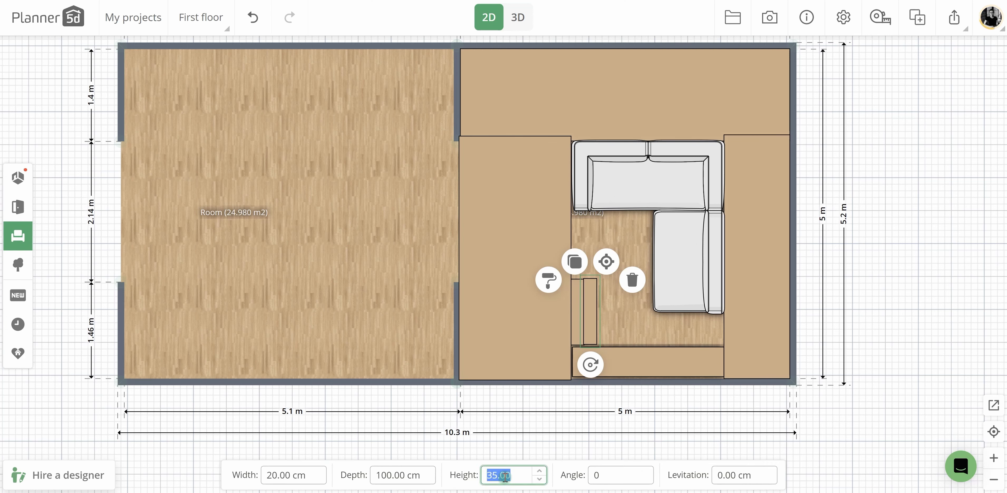
click(517, 18)
drag(548, 384, 656, 364)
scroll(534, 376, up, 4)
Cover the adjacent room's floor with a copy of the rear platform set to a depth of 500 cm
click(489, 17)
drag(629, 94, 306, 94)
click(387, 475)
text(500)
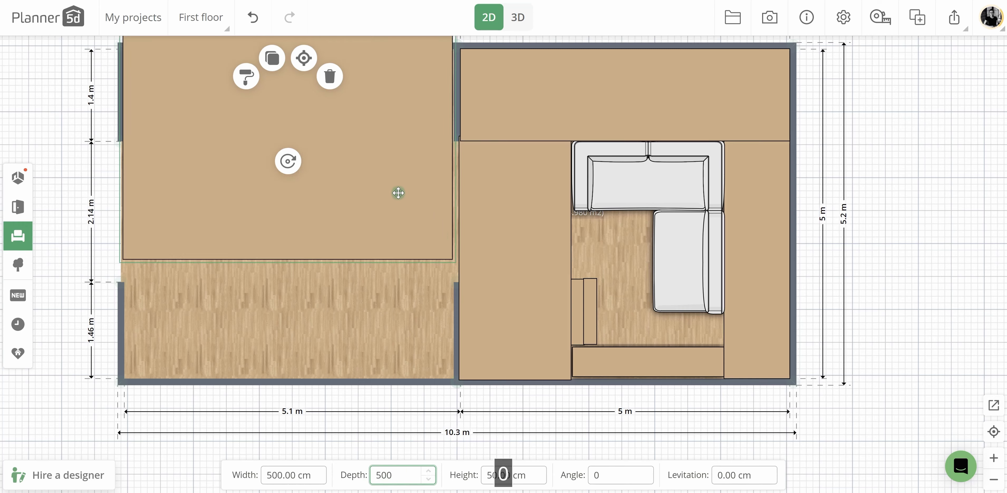
drag(400, 193, 403, 321)
click(518, 17)
drag(553, 346, 461, 344)
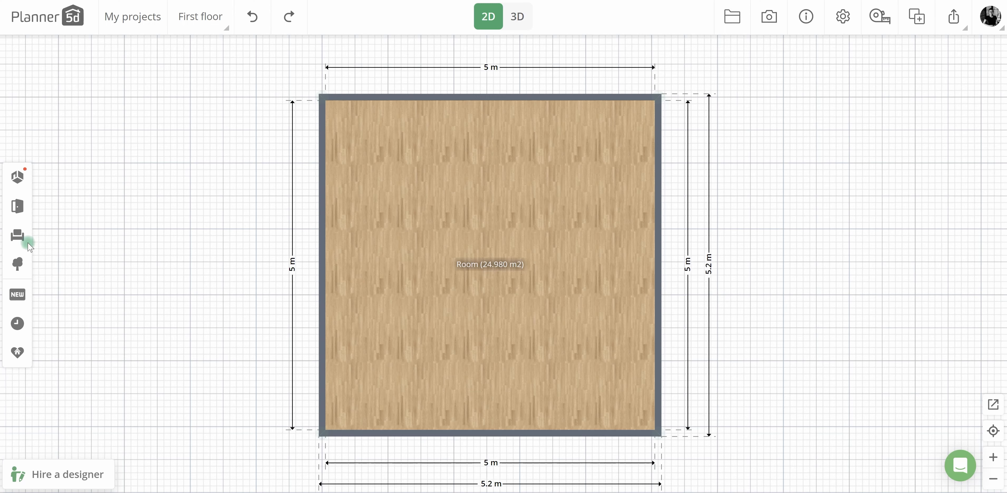
Place a long, low unit from the TV stands category against the left wall of the empty square room
click(16, 245)
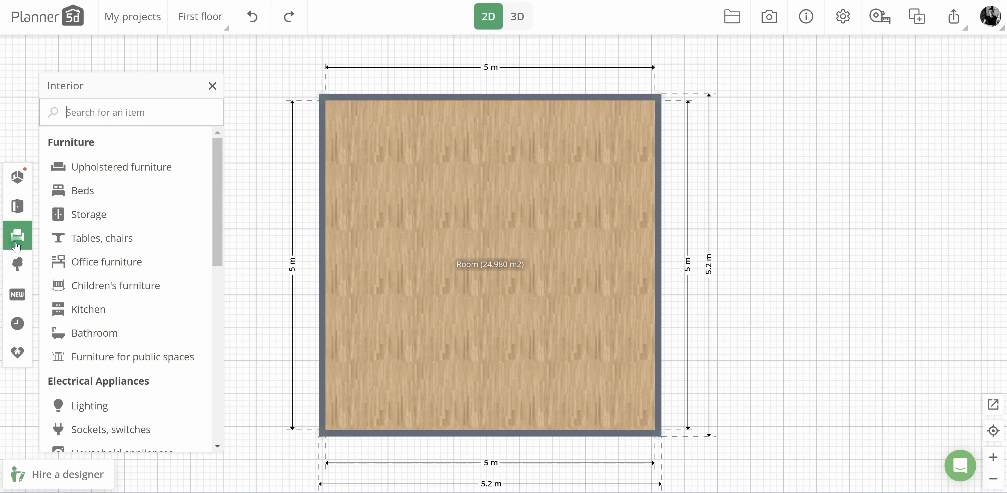
click(74, 212)
click(93, 143)
scroll(126, 246, down, 20)
drag(104, 289, 371, 247)
Add a box along the room's upper wall, 500 cm wide and 150 cm deep
click(18, 177)
scroll(86, 411, down, 3)
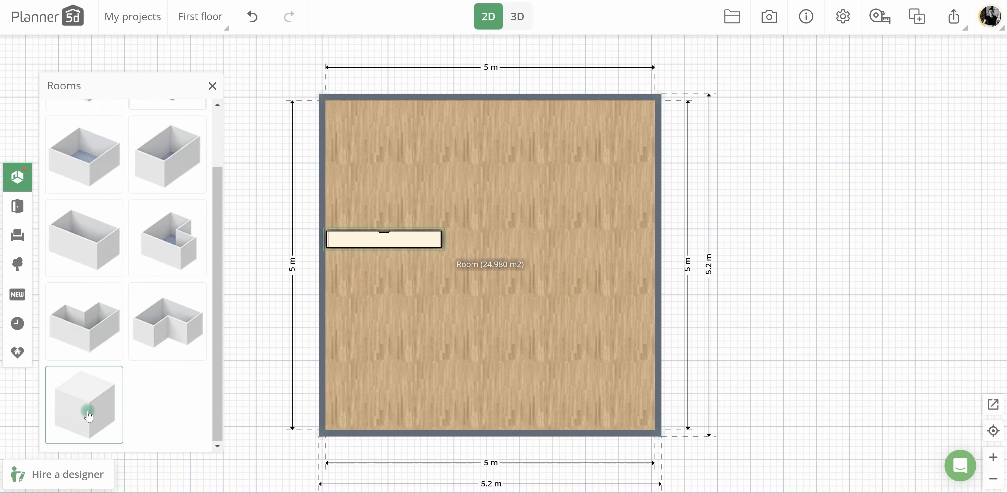
drag(88, 416, 474, 151)
text(500)
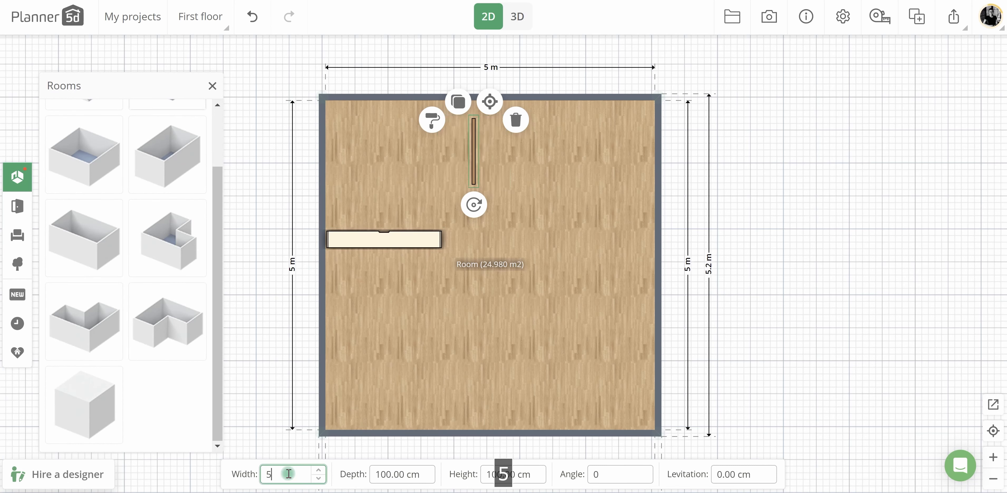
text(150)
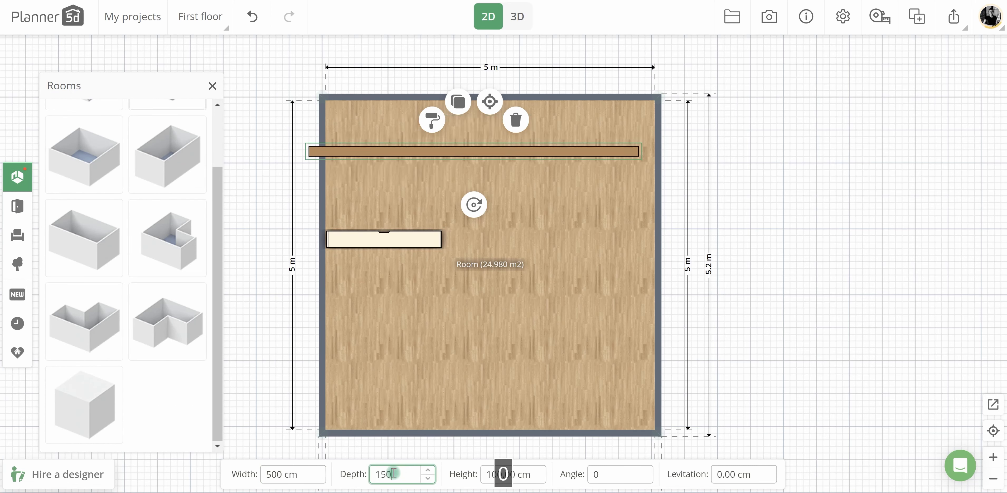
key(Return)
Apply a dark grey wood texture to all faces of the box
click(448, 121)
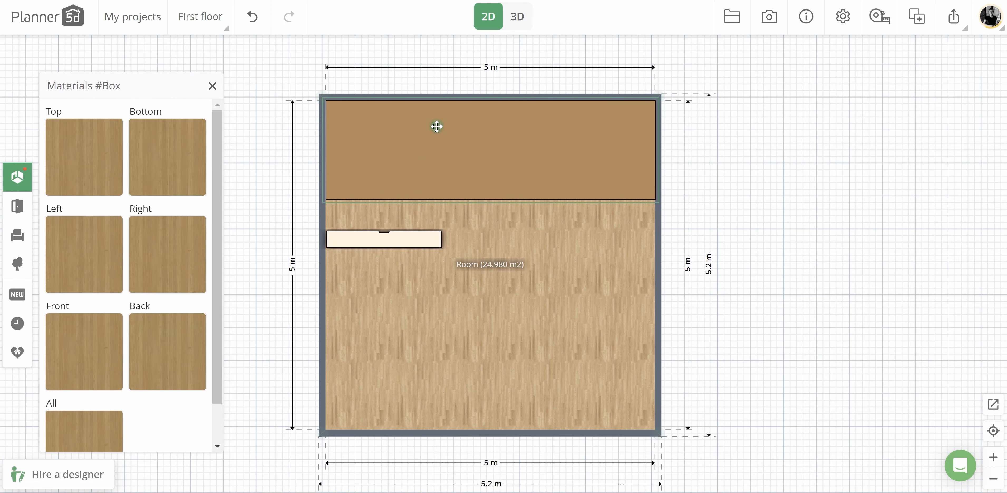
click(85, 432)
scroll(147, 227, down, 1)
click(147, 226)
Move the TV stand up against the front edge of the box and check the arrangement in 3D
drag(396, 237, 395, 209)
click(517, 16)
scroll(481, 319, up, 5)
Change the room's floor to a grey parquet texture
click(481, 319)
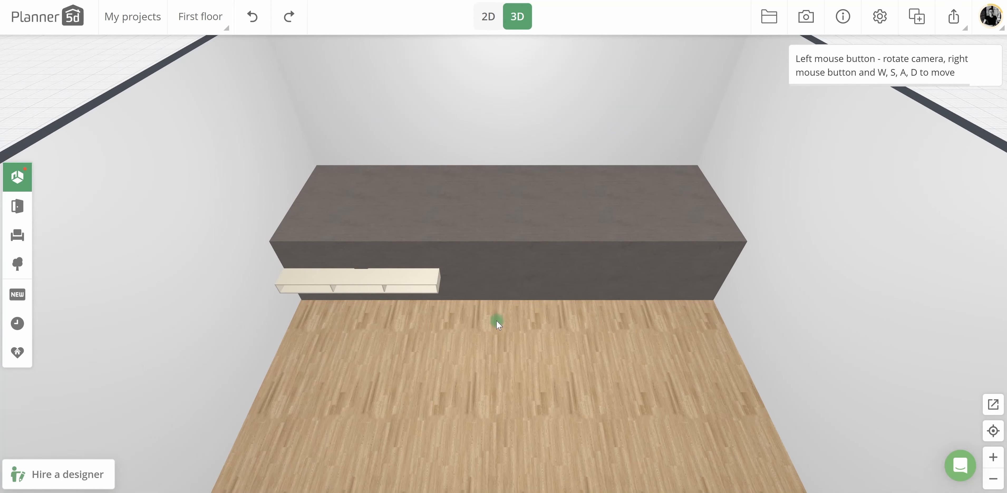
click(480, 268)
click(91, 152)
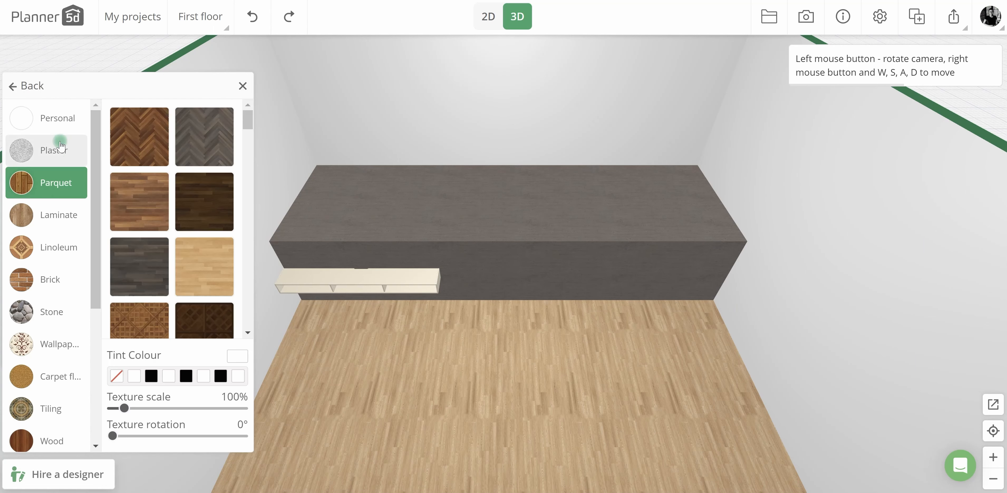
scroll(148, 217, down, 3)
click(141, 206)
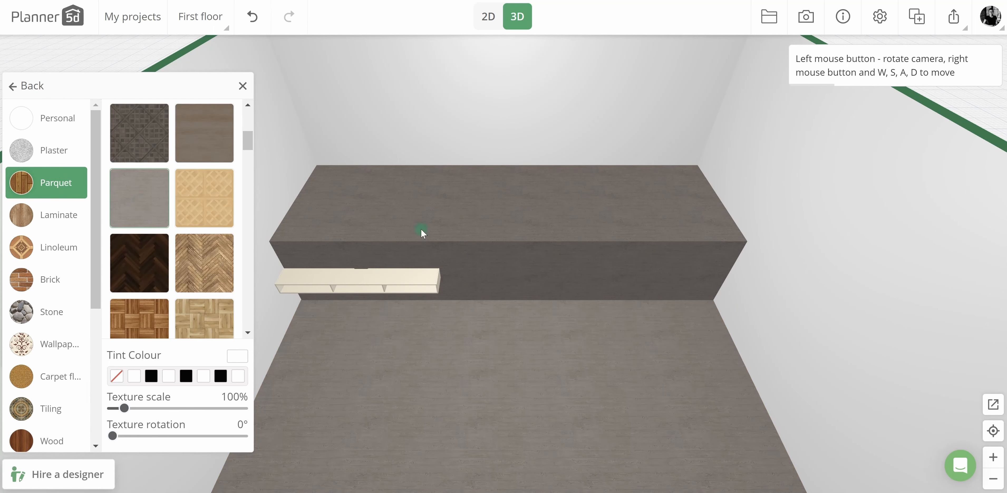
Set the TV stand's levitation to 0 and change its color to white
click(428, 280)
click(741, 474)
text(0)
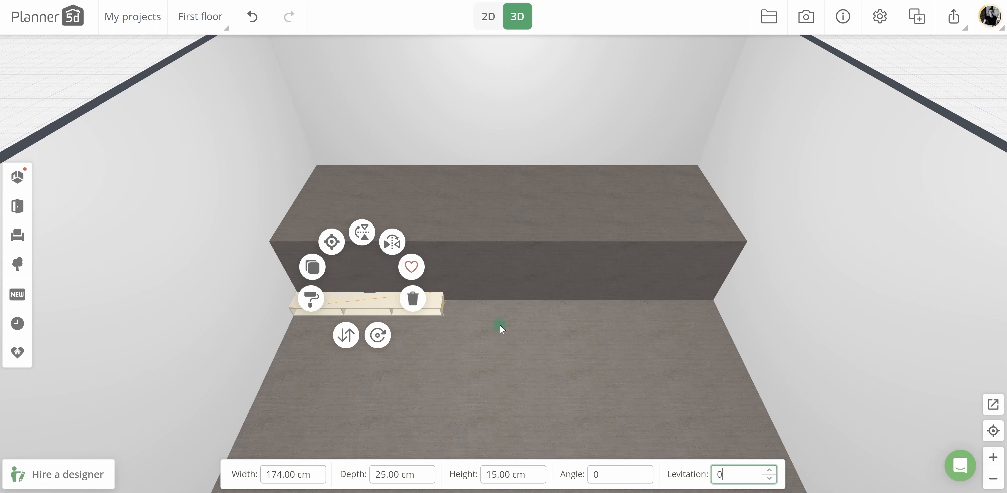
click(311, 299)
click(84, 169)
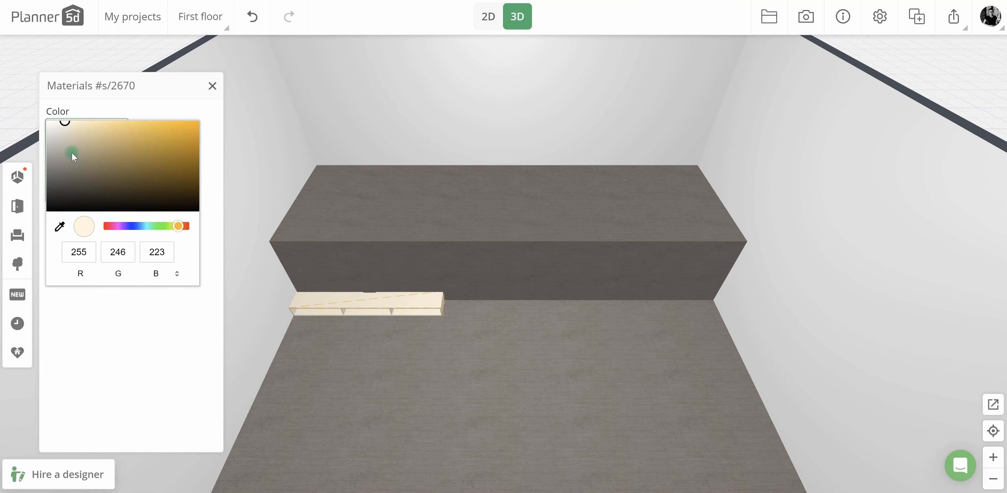
Change all faces of the box from the grey texture to plain white
click(396, 249)
click(394, 250)
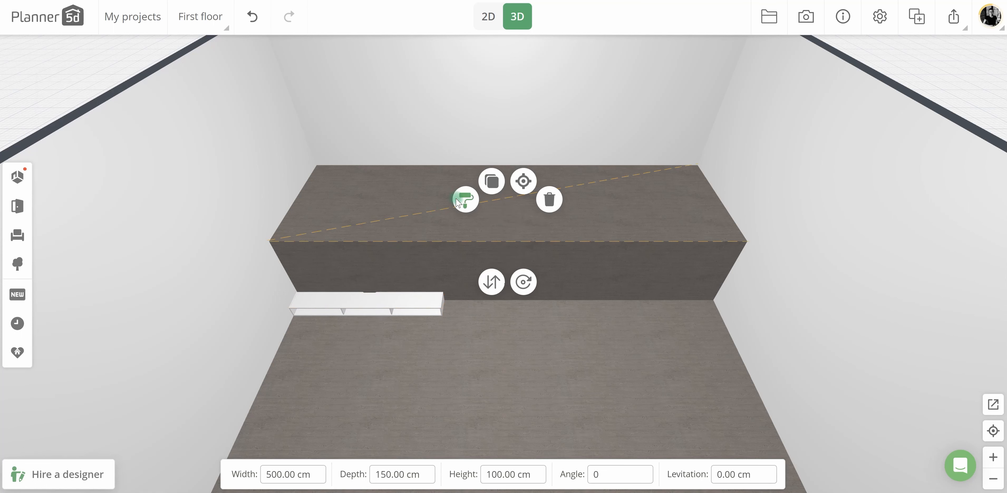
click(463, 197)
click(90, 417)
click(117, 376)
click(360, 303)
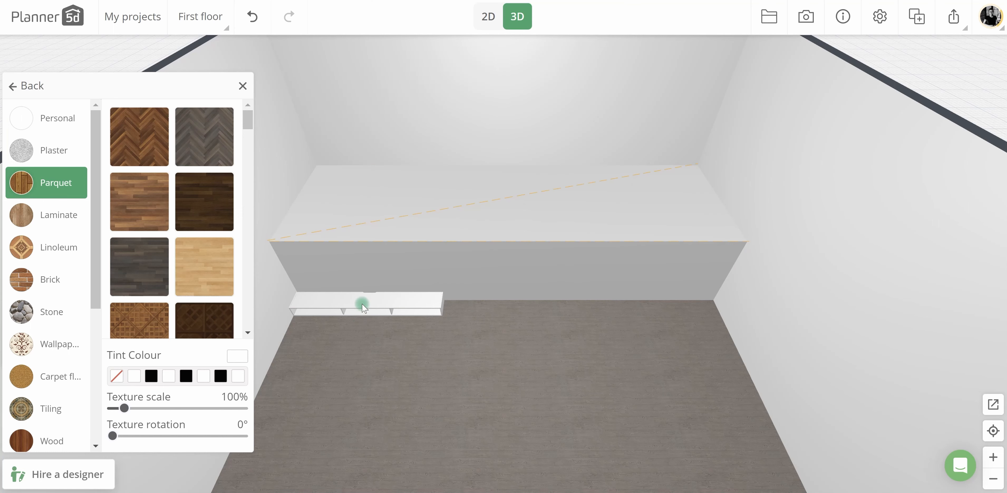
Duplicate the TV stand in the 2D plan and place the copy end to end beside the original
click(485, 27)
scroll(416, 222, up, 3)
right_drag(417, 249, 393, 277)
click(368, 238)
click(300, 218)
drag(353, 257, 465, 234)
Move the right wall inward to make the room about 3.49 m wide, and fit the box inside with a 350 cm width
drag(676, 296, 551, 294)
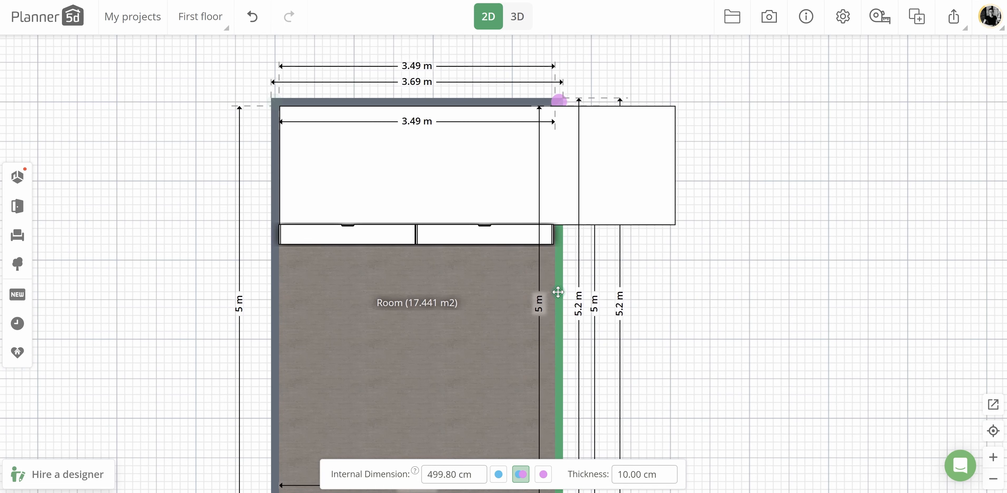
click(500, 159)
text(350)
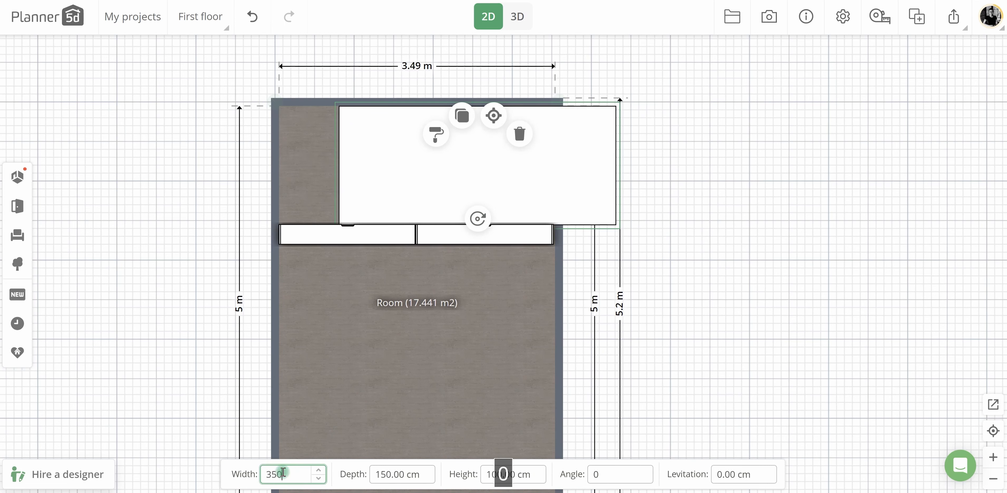
drag(392, 198, 332, 190)
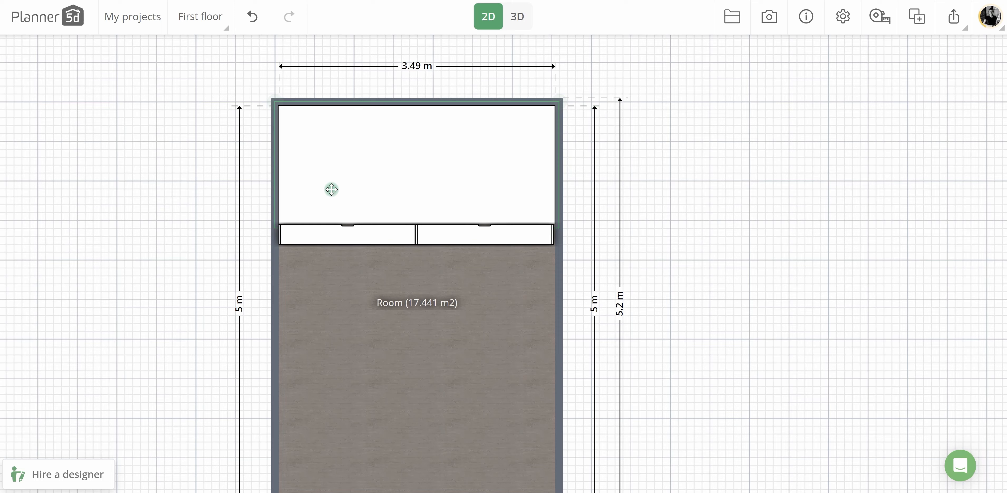
Set the height of the white box to 50 cm and view the platform from the front in 3D
click(505, 27)
click(463, 240)
click(505, 476)
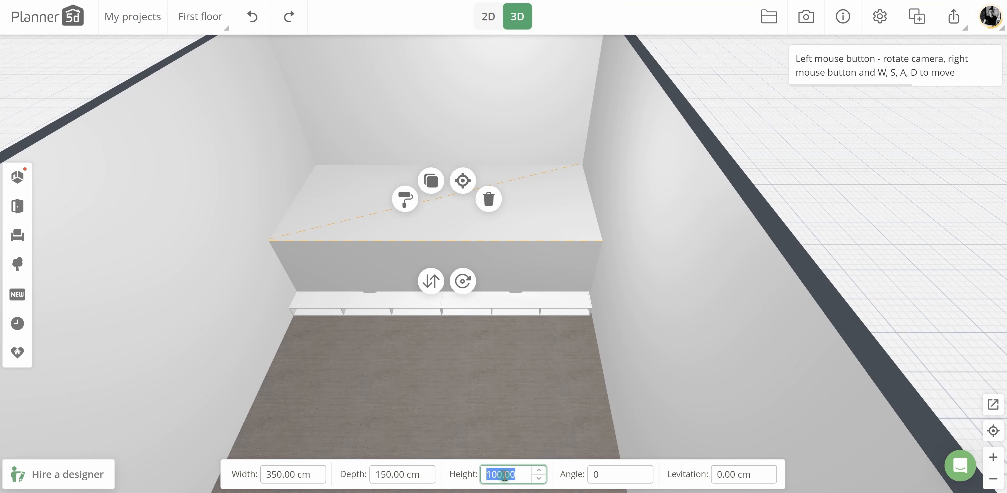
text(50)
drag(467, 150, 522, 330)
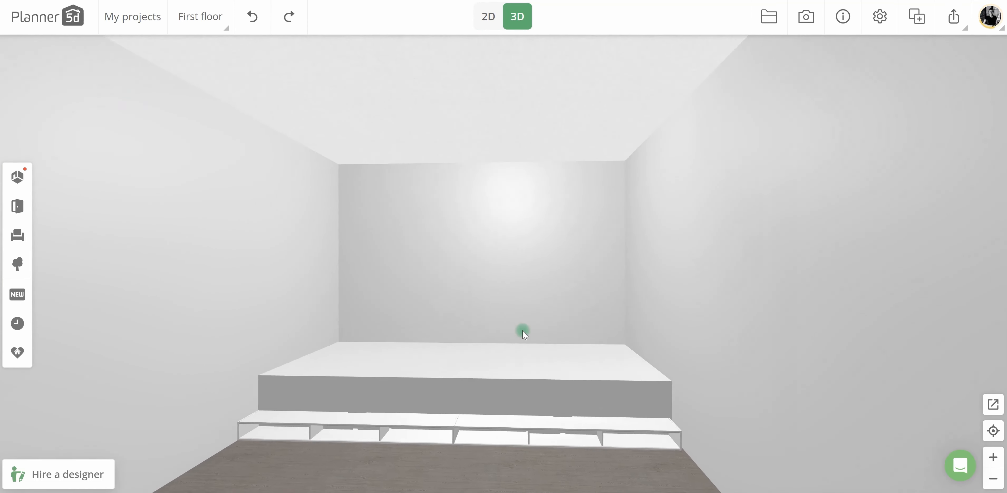
Move the box back past the upper wall in the 2D plan to clear space behind the TV stands
click(490, 18)
click(415, 173)
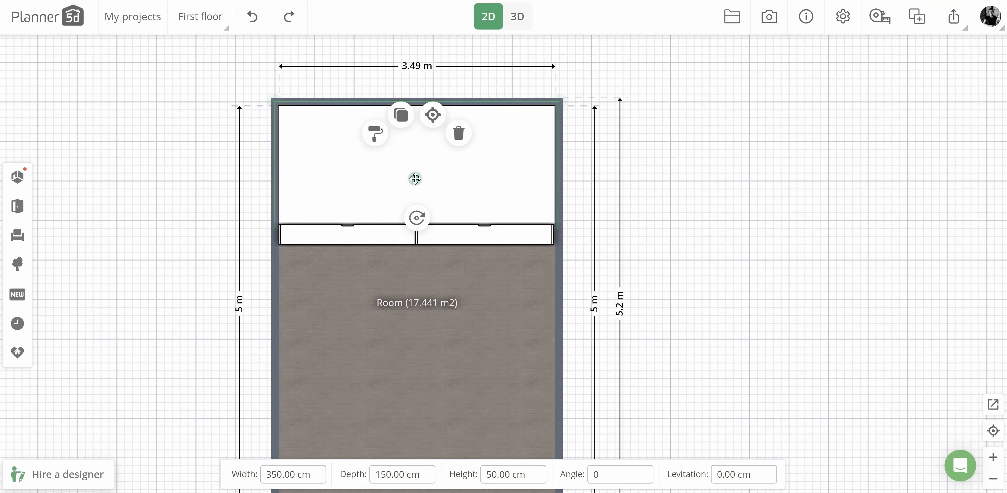
drag(415, 172, 416, 133)
Duplicate the left TV stand, shift the copy back to form a second tier, and set its levitation to 15 cm
click(366, 231)
click(301, 217)
drag(350, 258, 332, 221)
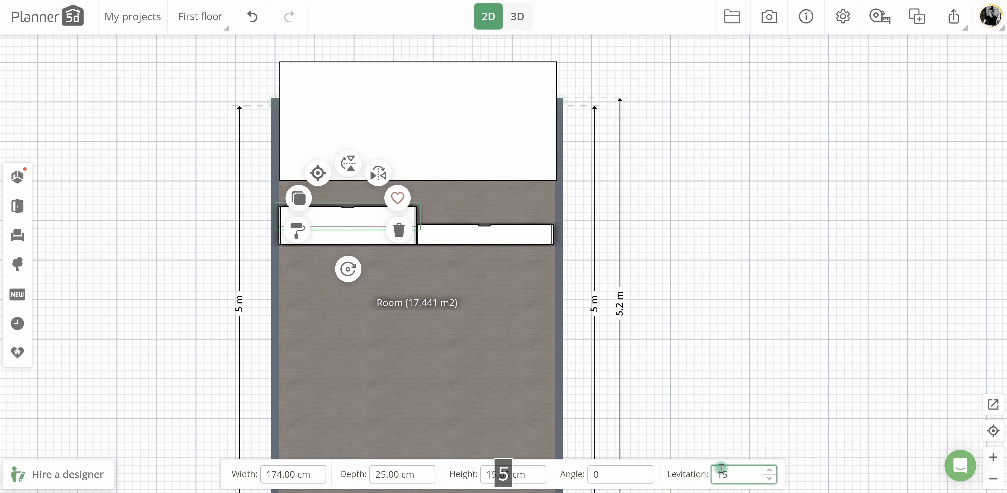
click(521, 18)
click(492, 18)
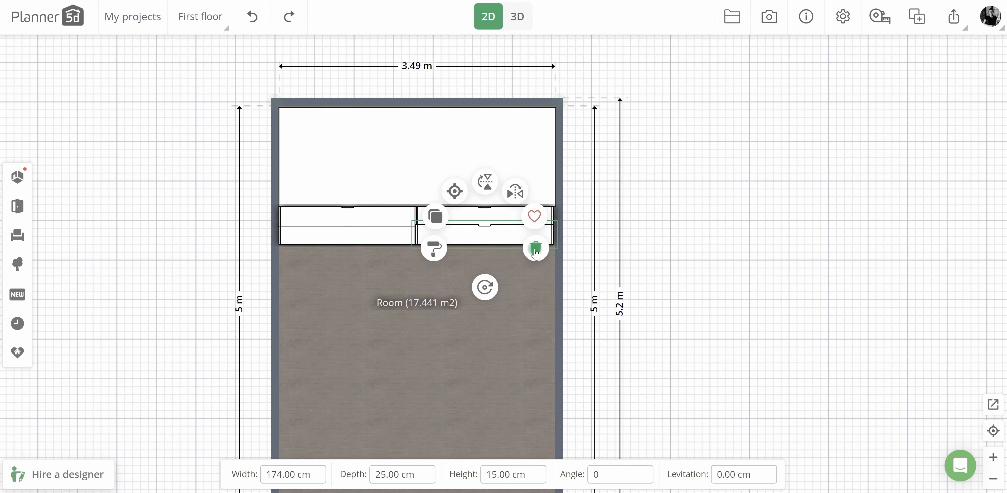
Delete the right and left TV stands that form the lower front tier
click(535, 250)
click(402, 243)
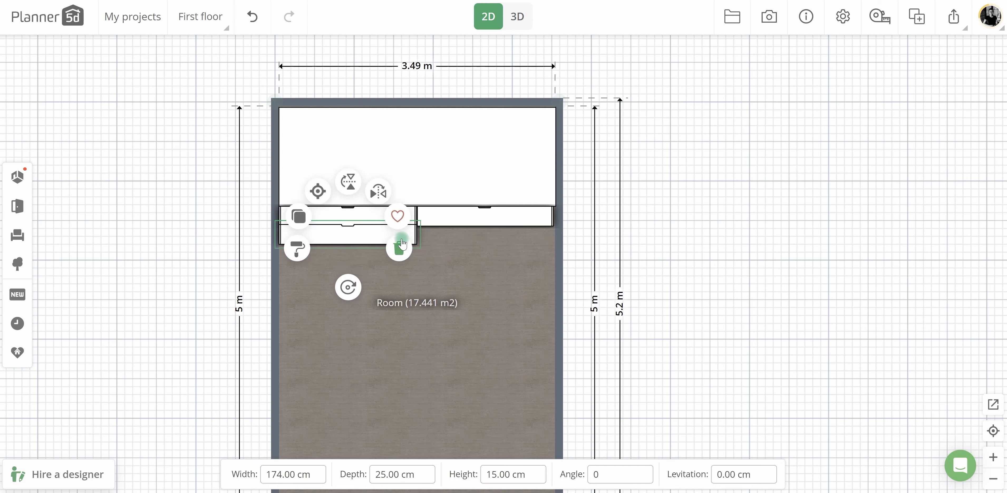
click(399, 248)
Duplicate the white box, make the copy 15 cm high and 25 cm deep, and place it as a bottom step before the TV stands
click(410, 163)
click(402, 108)
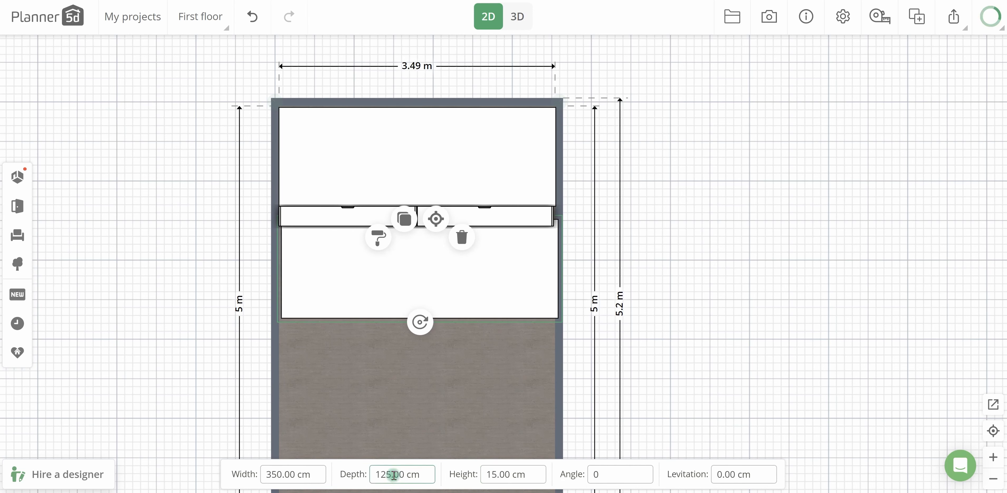
double_click(393, 475)
text(20)
drag(413, 272, 412, 235)
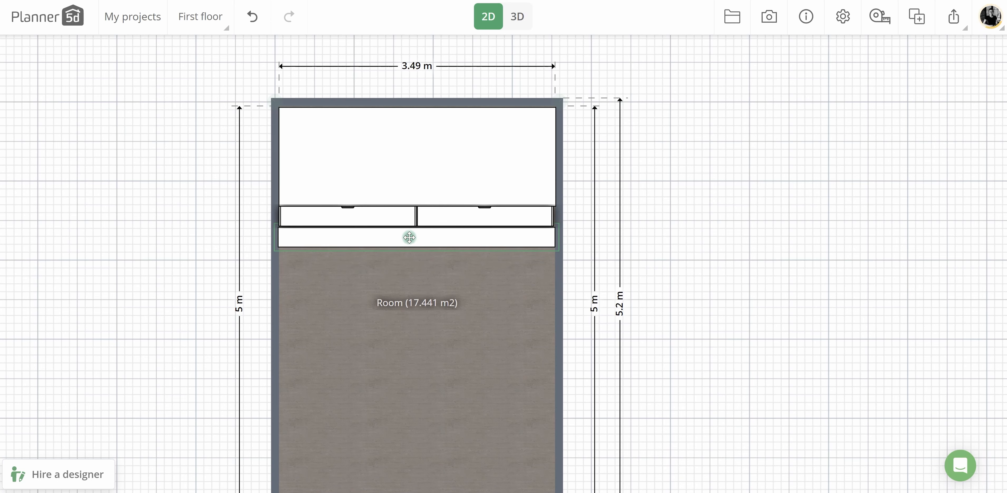
click(517, 17)
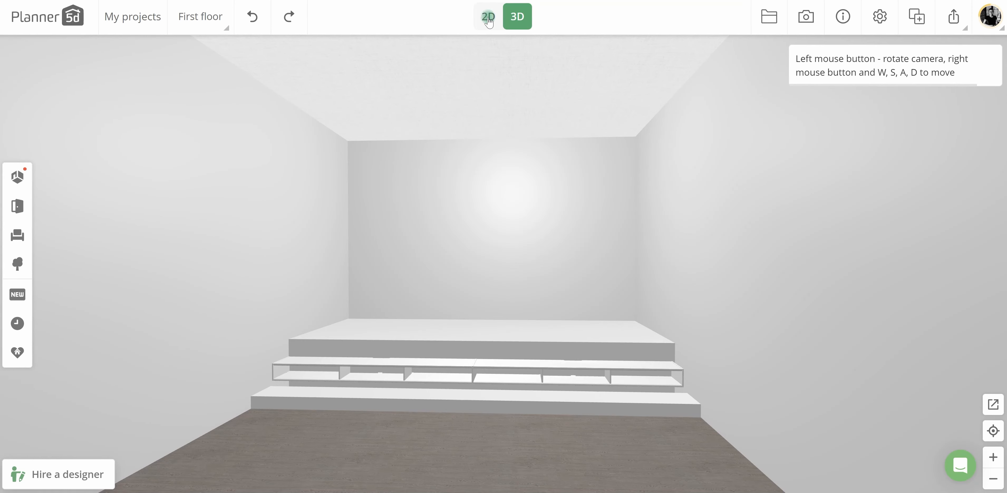
Increase the bottom step's depth, fit it so it extends beneath the TV stands, and inspect the stairs in 3D
click(422, 237)
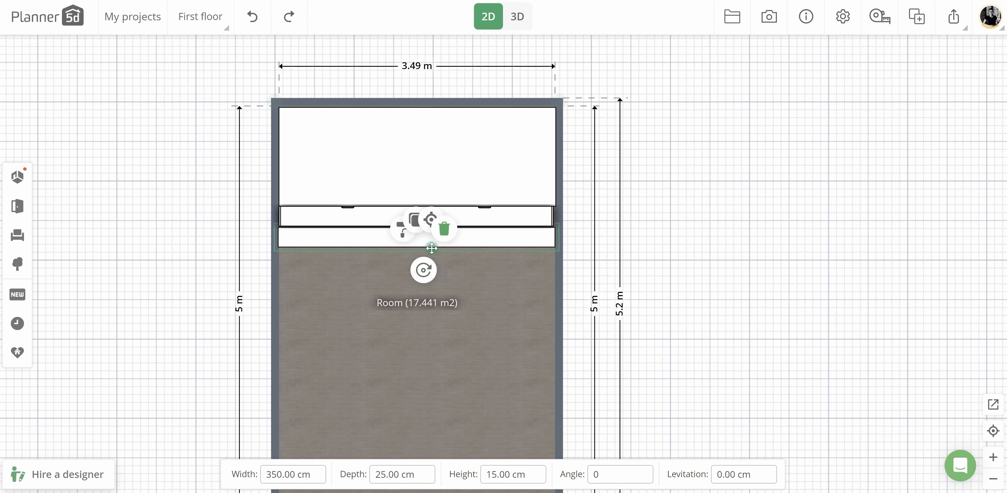
double_click(389, 474)
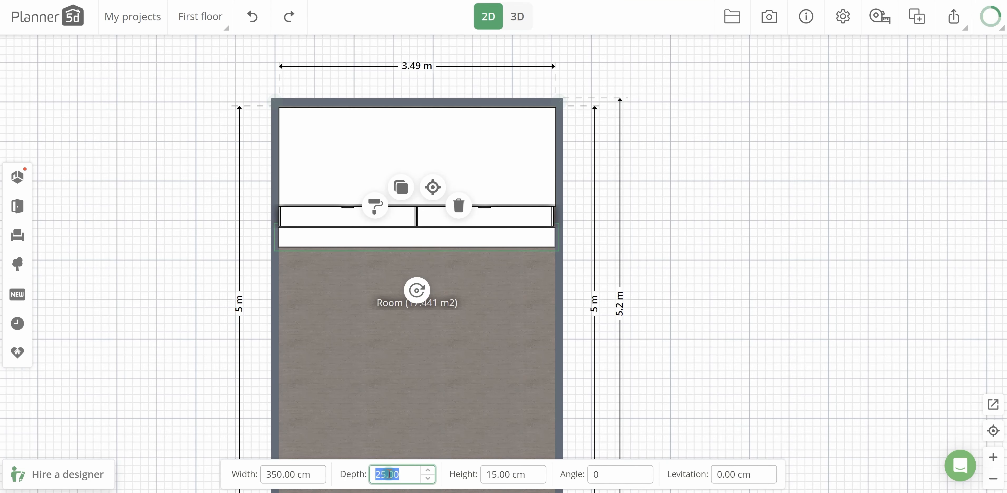
text(30)
click(424, 243)
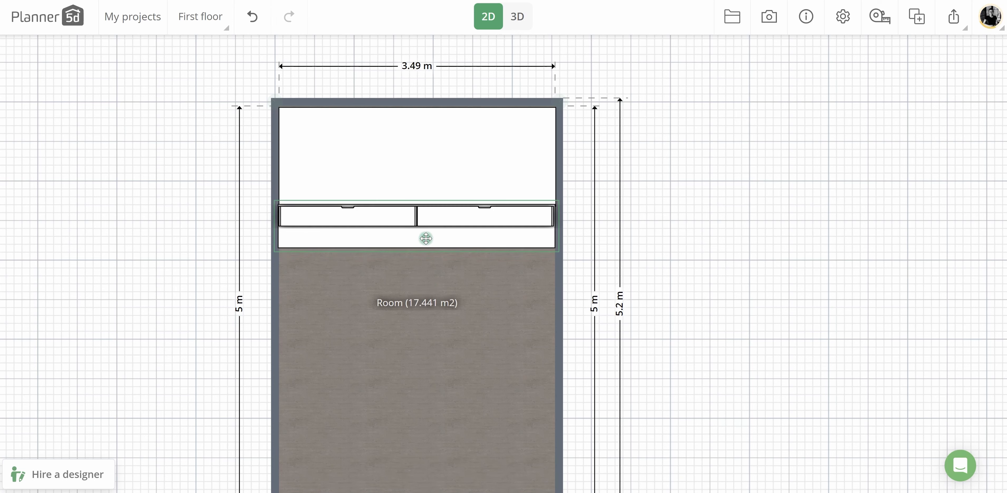
click(517, 16)
drag(477, 360, 518, 304)
Place a white soft armchair on the platform at a -45° angle with a levitation of 50 cm, and view it in 3D
click(483, 16)
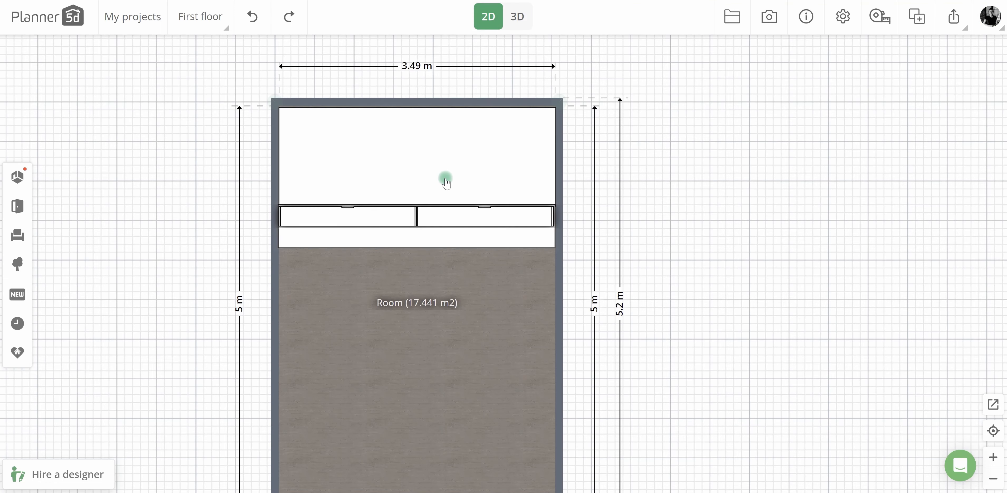
click(15, 245)
click(90, 165)
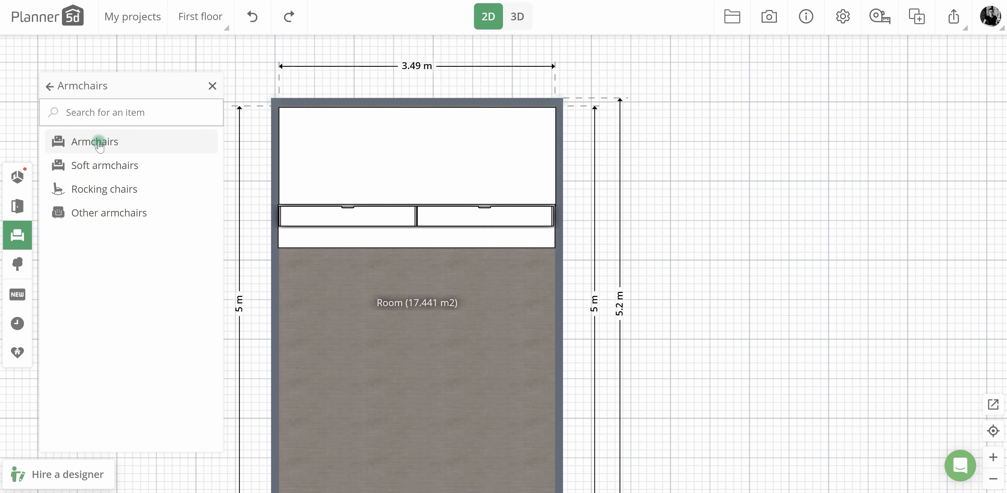
click(103, 165)
drag(168, 170, 337, 150)
drag(351, 200, 721, 444)
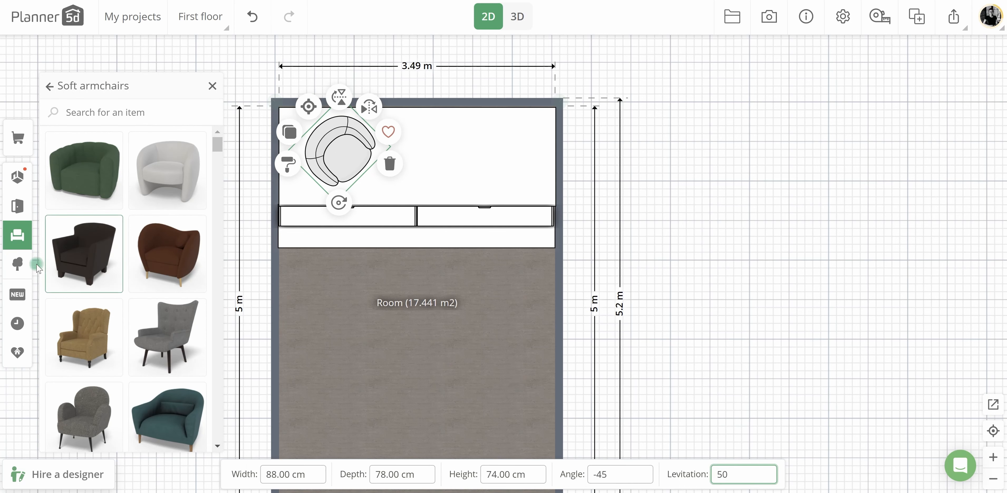
click(517, 17)
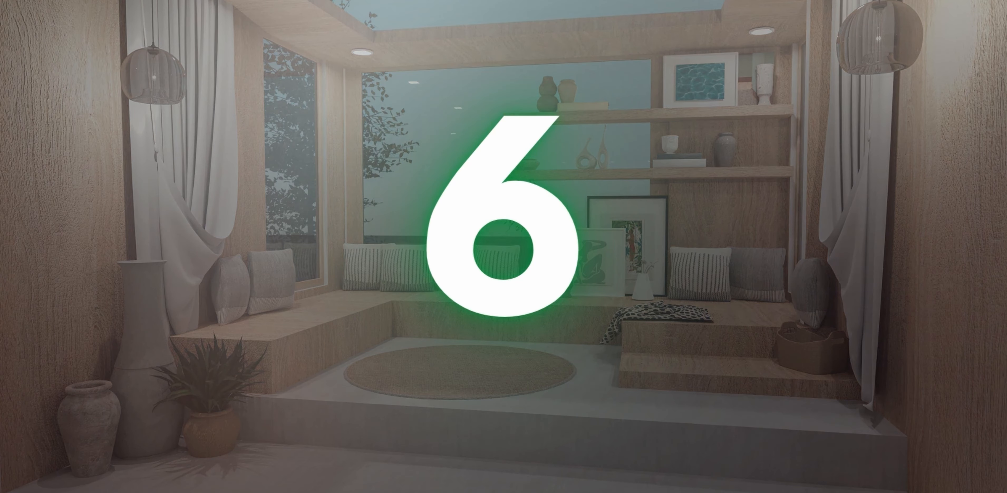
Add a box from the construction items to the empty 5 × 5 m room
click(95, 231)
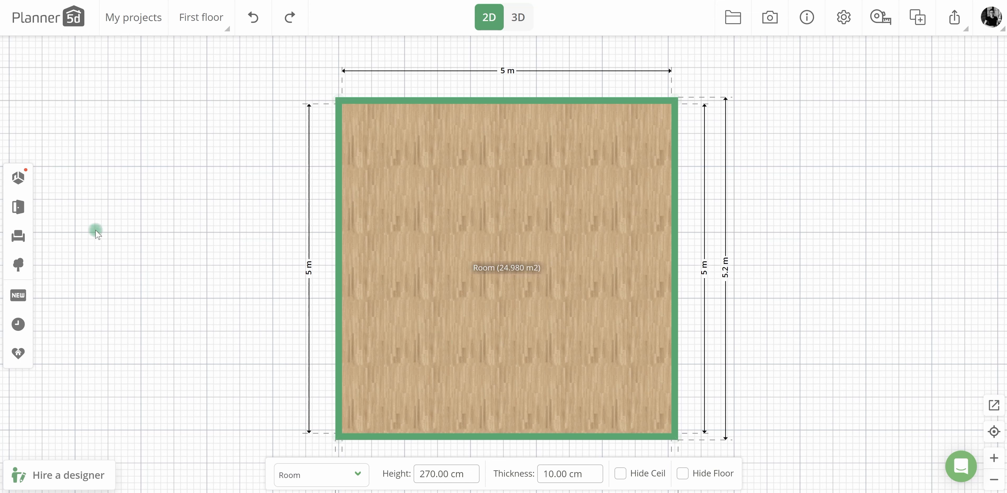
click(20, 189)
scroll(109, 373, down, 2)
mouse_move(96, 386)
mouse_down()
mouse_move(380, 303)
mouse_move(419, 229)
mouse_up()
Apply a light grained wood texture to all faces of the box
click(384, 196)
click(107, 348)
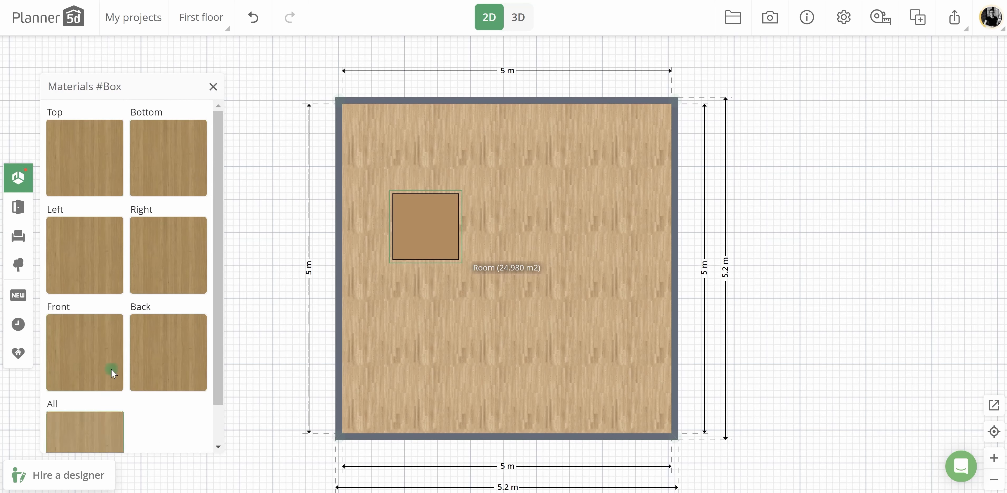
scroll(176, 280, down, 3)
click(199, 276)
scroll(199, 281, down, 3)
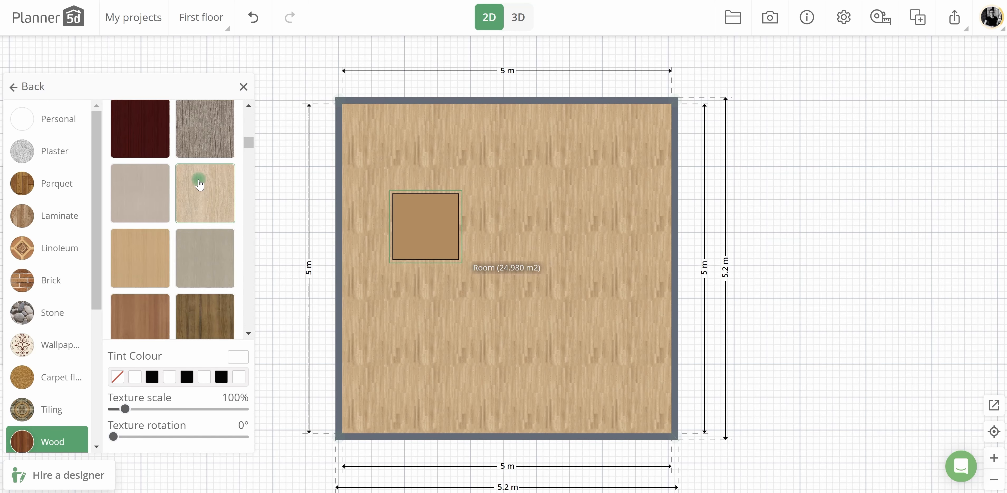
click(198, 185)
Set the box's width to 500 cm and move it up between the side walls
click(424, 227)
double_click(285, 474)
text(500)
click(525, 191)
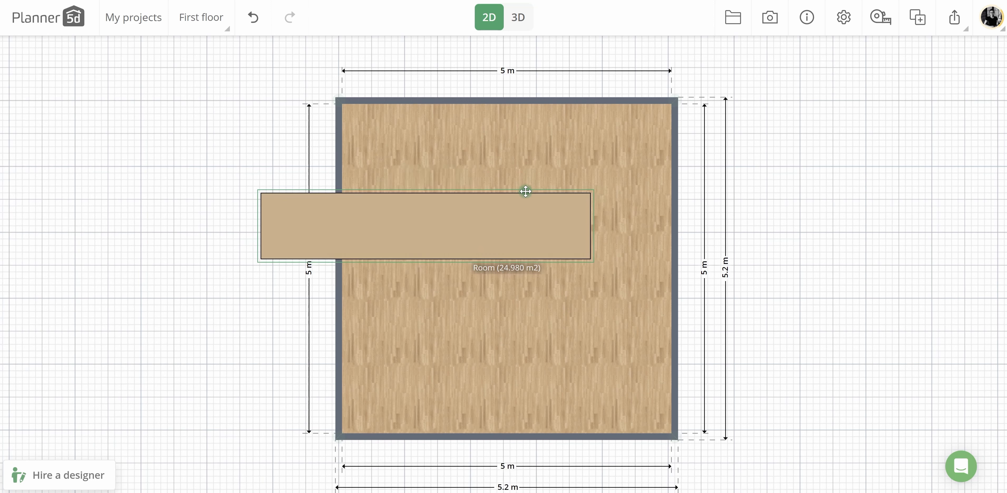
drag(525, 191, 575, 143)
Set the box's depth to 300 cm and height to 25 cm, fit it against the upper wall, and check it in 3D
double_click(387, 473)
text(300)
drag(532, 194, 559, 216)
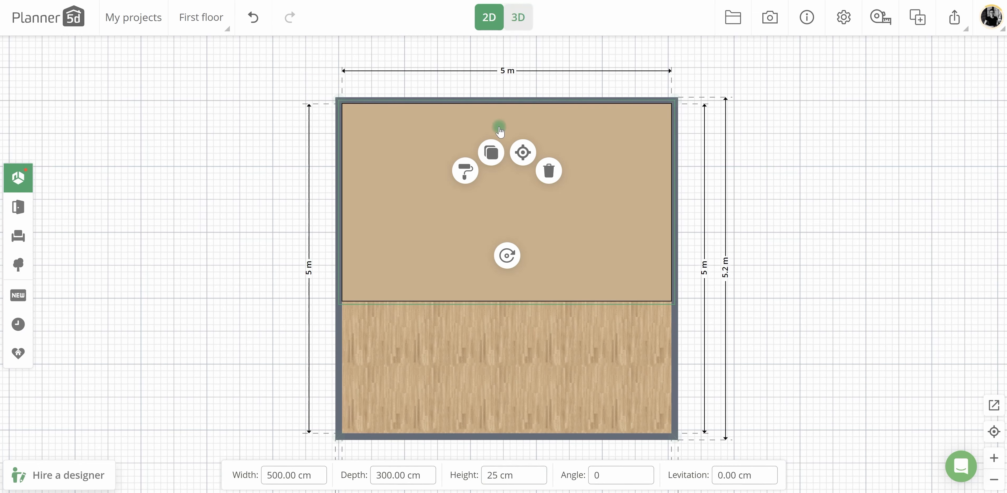
scroll(515, 347, up, 5)
scroll(527, 359, down, 2)
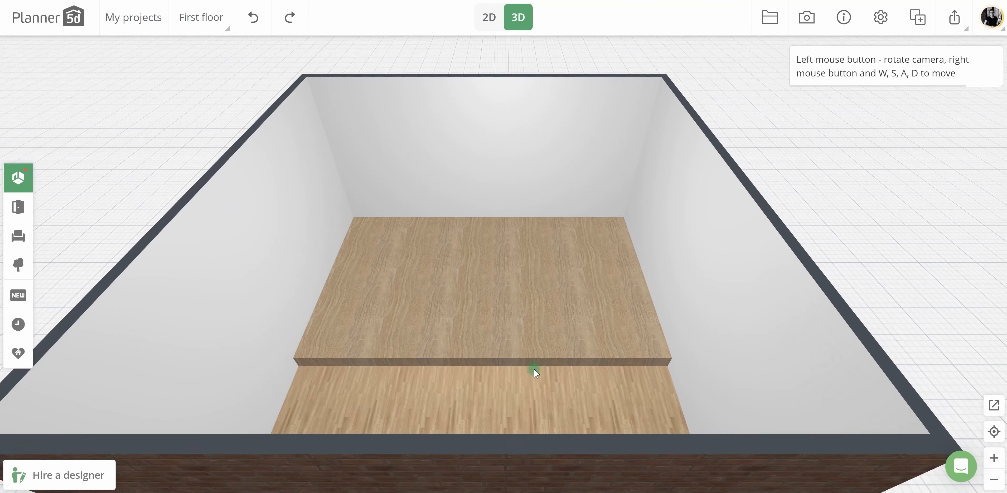
drag(534, 373, 502, 41)
click(490, 18)
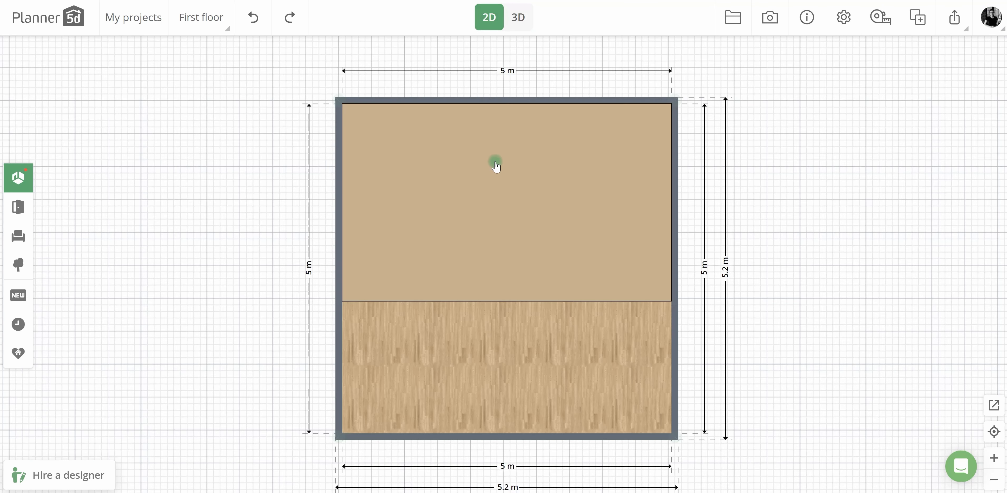
Duplicate the platform, set the copy's levitation to 25 cm and depth to 90 cm, and align it along the upper wall
click(494, 164)
mouse_move(501, 233)
mouse_down()
mouse_move(519, 254)
mouse_move(509, 243)
mouse_up()
click(726, 477)
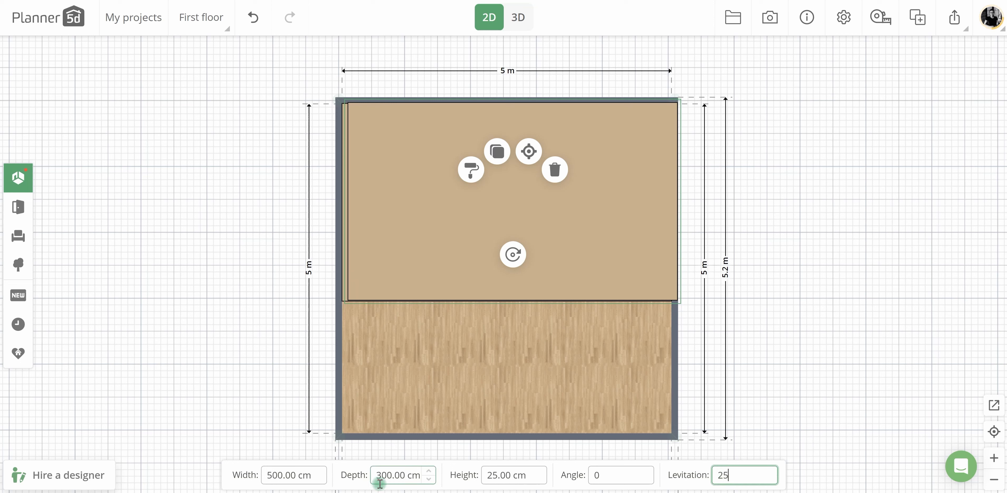
text(90)
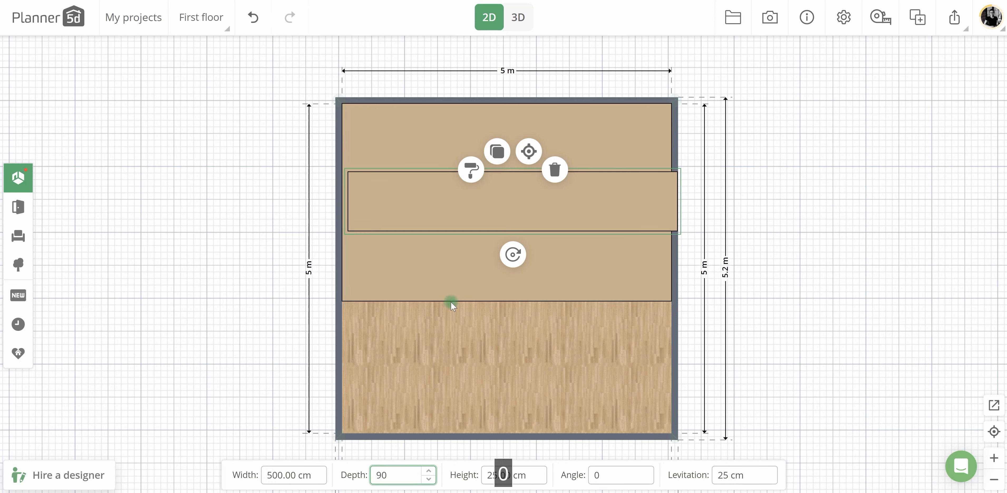
drag(488, 204, 467, 199)
Make a copy of the upper box rotated 90°, set its width to 100 cm, and place it along the left wall
drag(487, 240, 306, 341)
click(285, 470)
text(100)
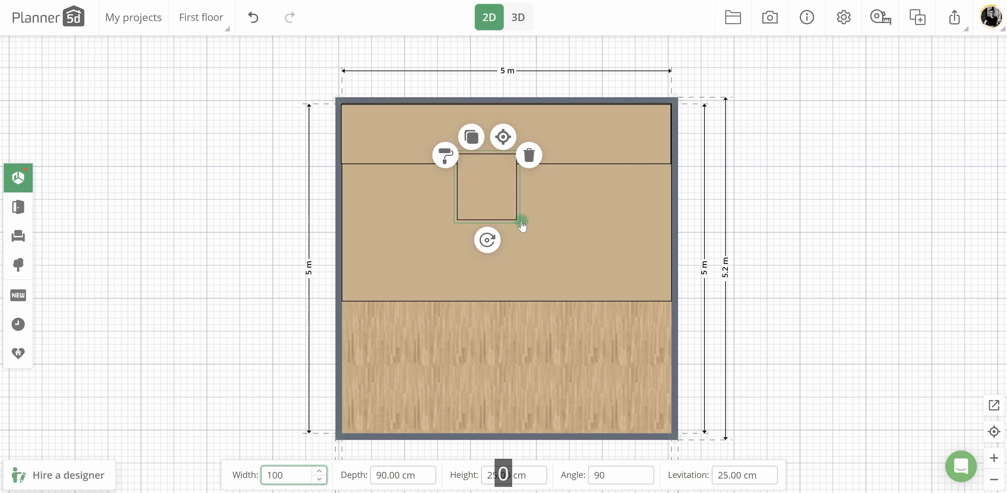
drag(522, 225, 380, 198)
Duplicate the left box to the right wall, make the copy 120 cm wide, and align it below the upper box
click(356, 144)
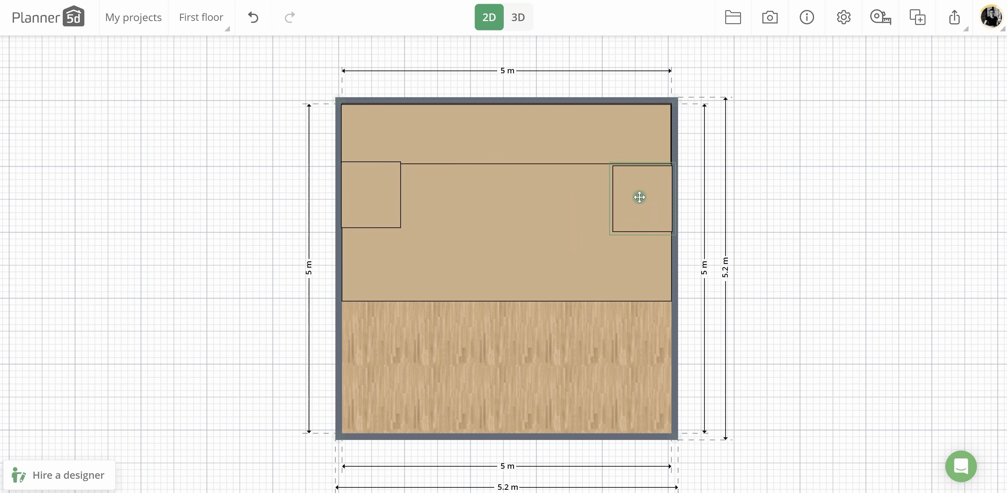
click(359, 390)
drag(633, 197, 640, 202)
Set the left box's width to 210 cm, fit it between the upper box and the platform edge, and inspect it in 3D
click(399, 213)
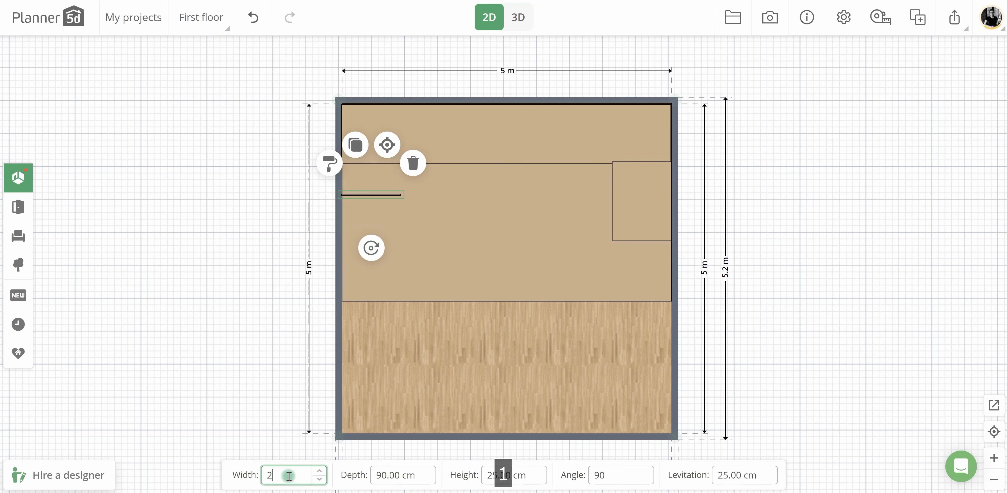
drag(384, 206, 384, 228)
click(498, 20)
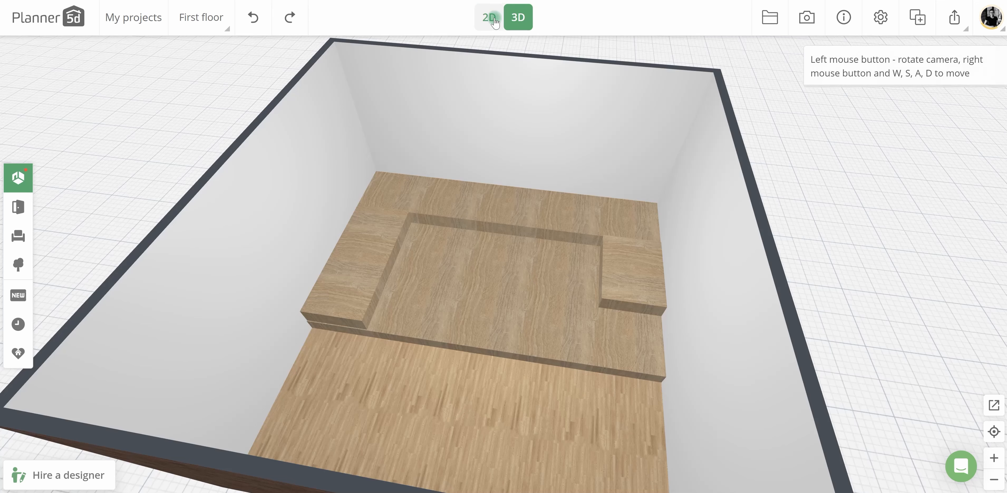
click(321, 306)
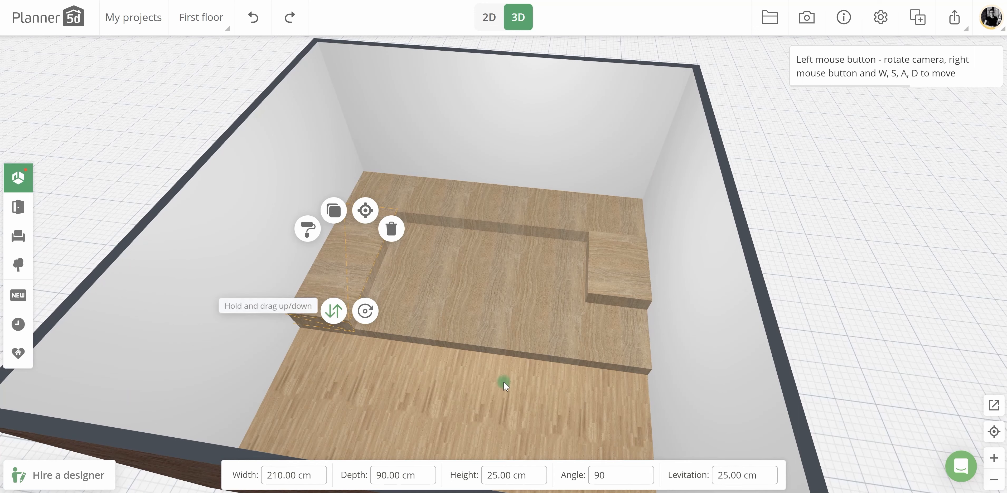
drag(505, 384, 516, 369)
Set the height of the back, left and right raised boxes to 50 cm
click(489, 234)
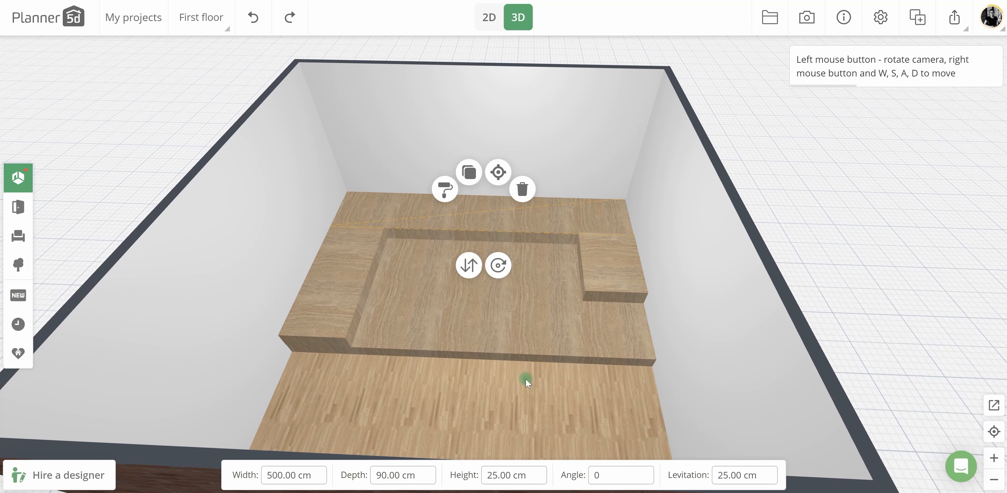
click(512, 473)
text(50)
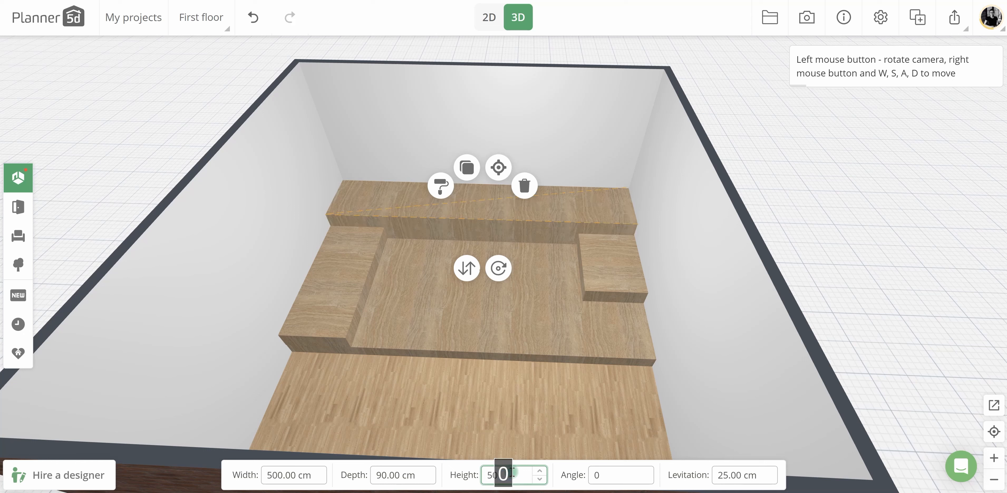
click(345, 293)
double_click(503, 475)
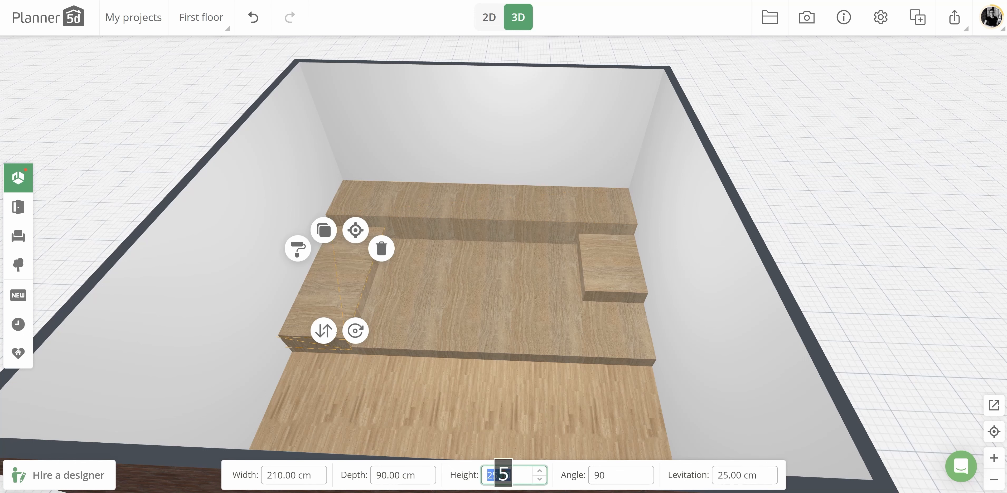
text(50)
click(613, 272)
double_click(499, 475)
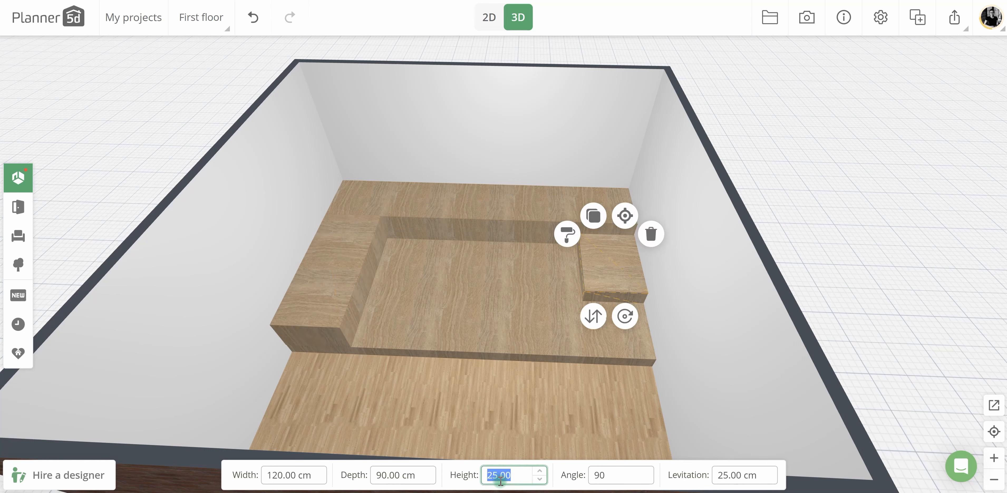
text(50)
Insert the three-section window in the back wall above the left part of the bench and set its levitation to 75 cm
click(489, 17)
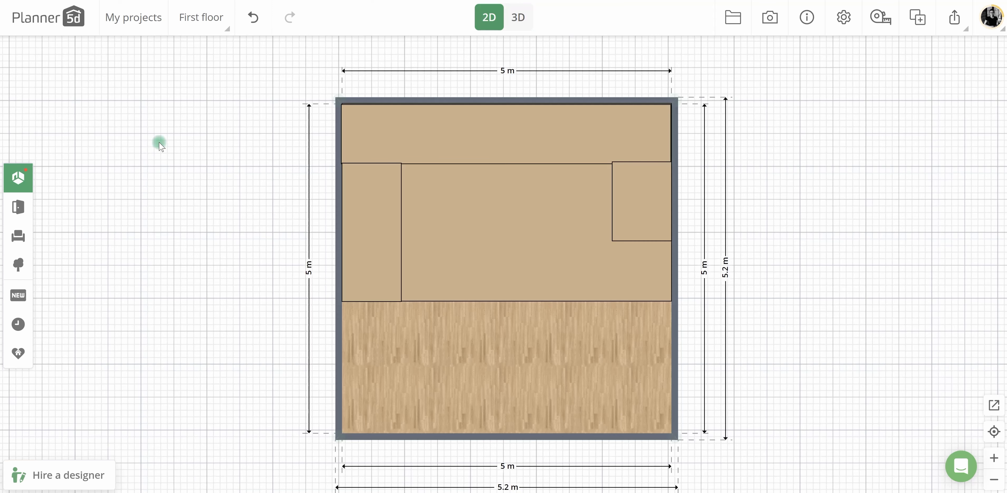
click(15, 215)
click(119, 141)
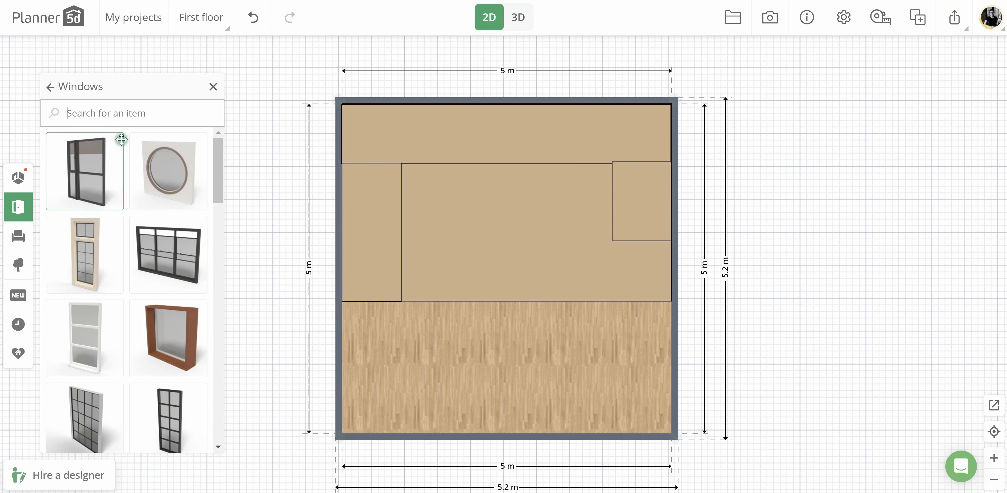
drag(168, 254, 422, 103)
click(518, 17)
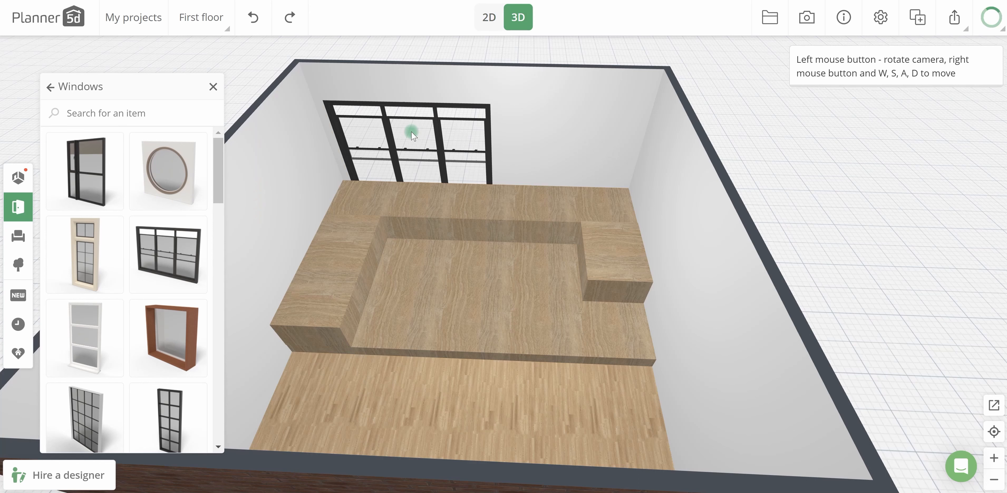
click(623, 474)
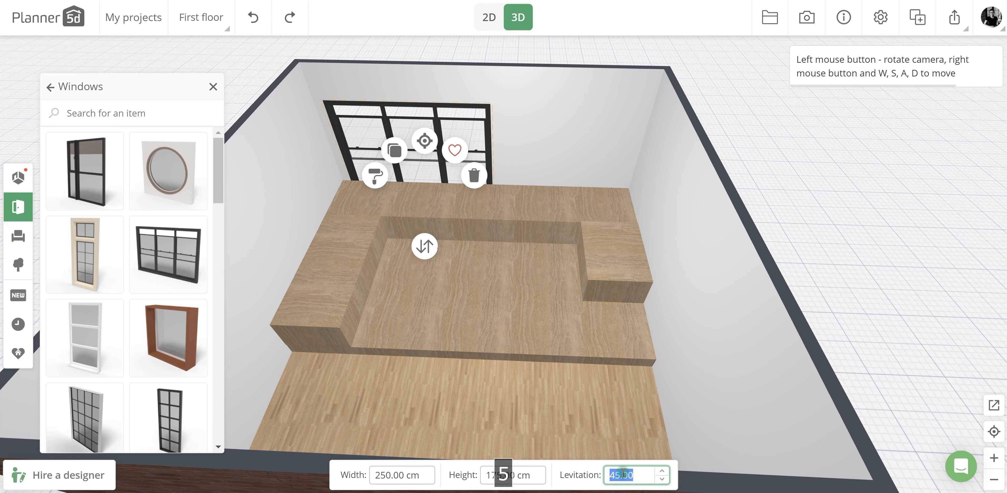
text(75)
Recolour the dark frame parts of the three-section window in the back wall to white #ffffff
click(375, 176)
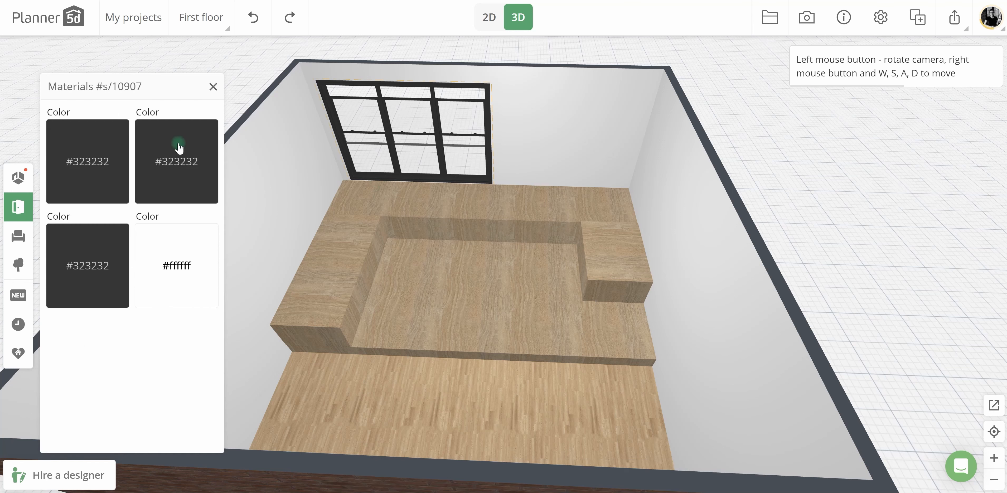
click(125, 120)
click(104, 154)
drag(104, 154, 23, 98)
click(122, 336)
click(101, 269)
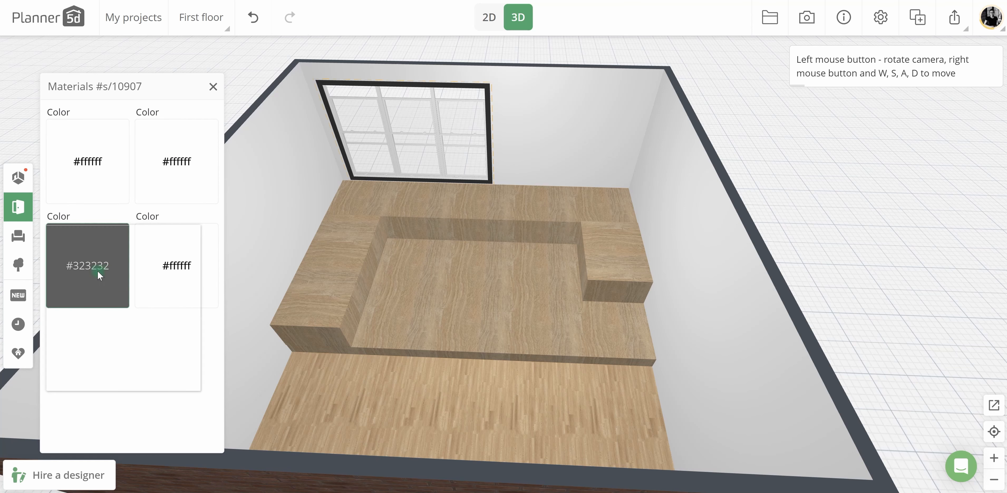
click(92, 218)
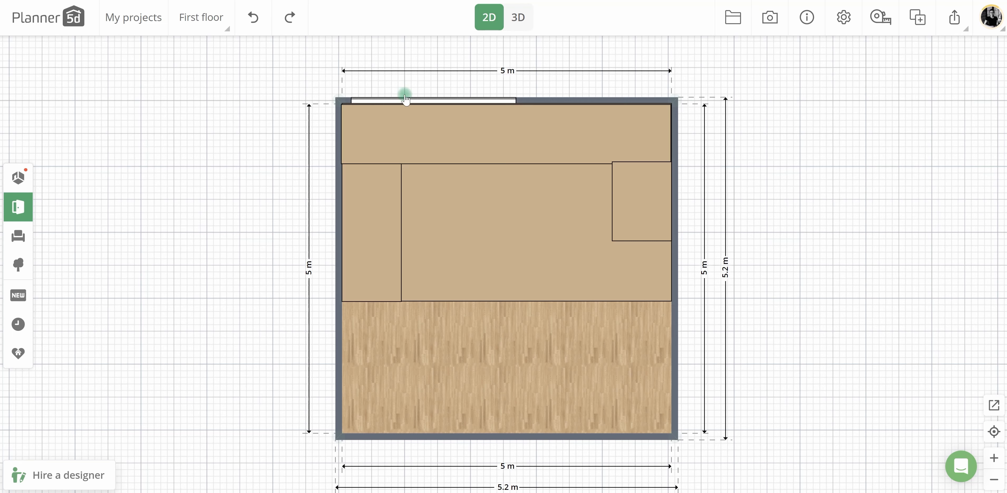
Duplicate the white three-section window, place the copy in the left wall above the bench, and inspect it in 3D
click(405, 100)
click(407, 67)
drag(456, 95, 319, 207)
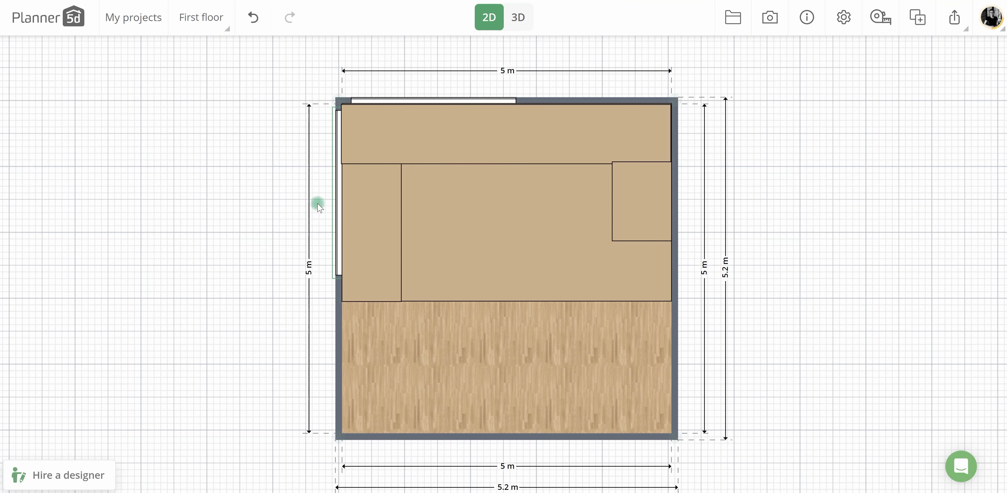
click(460, 122)
click(518, 17)
drag(467, 245, 463, 231)
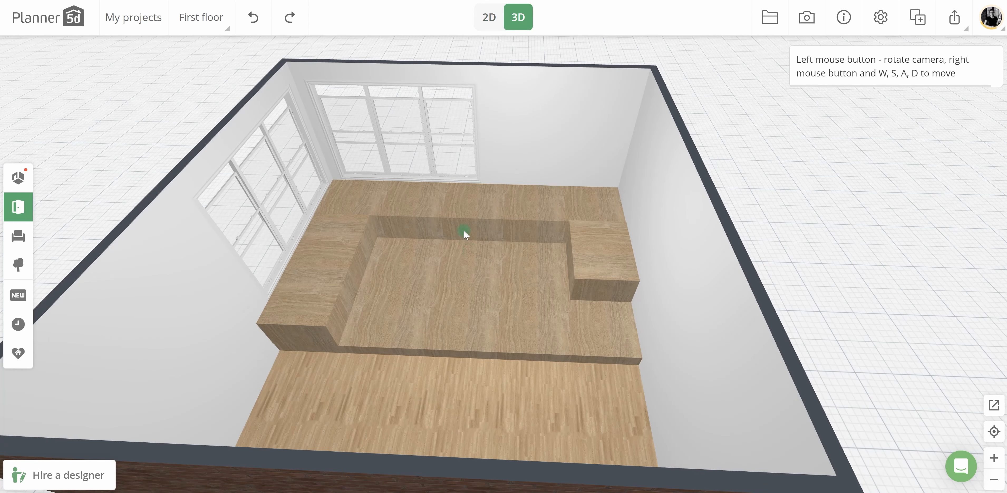
Duplicate the 120 cm box at the right wall towards the platform's front and set the copy's width to 50 cm
click(489, 18)
click(647, 219)
click(627, 153)
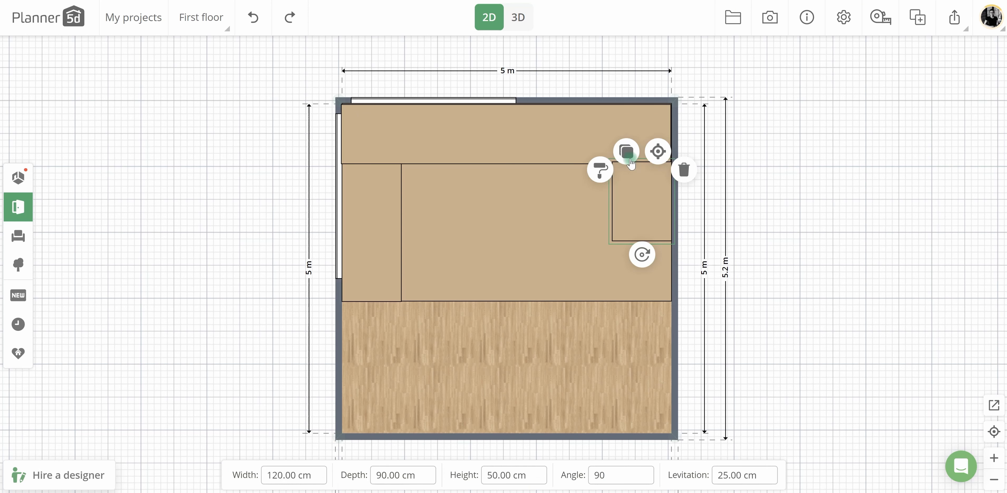
drag(631, 163, 615, 273)
click(282, 472)
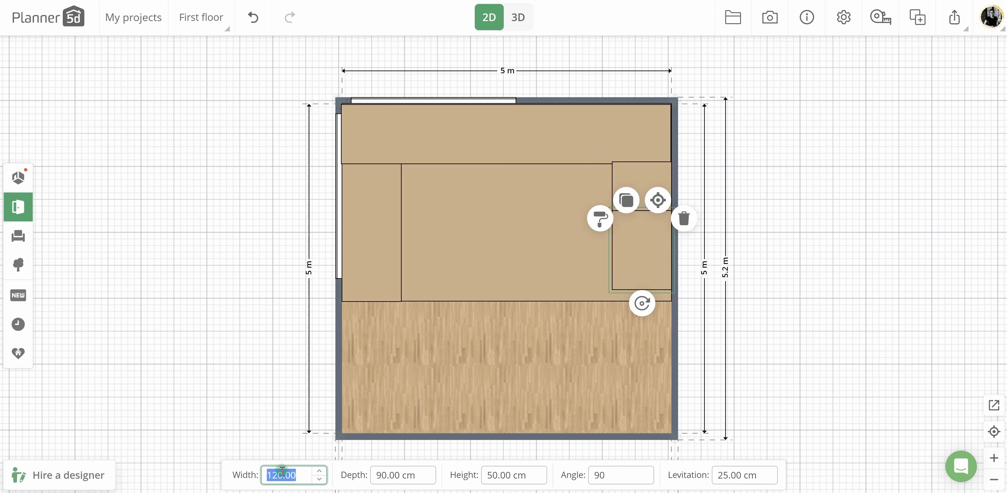
text(50)
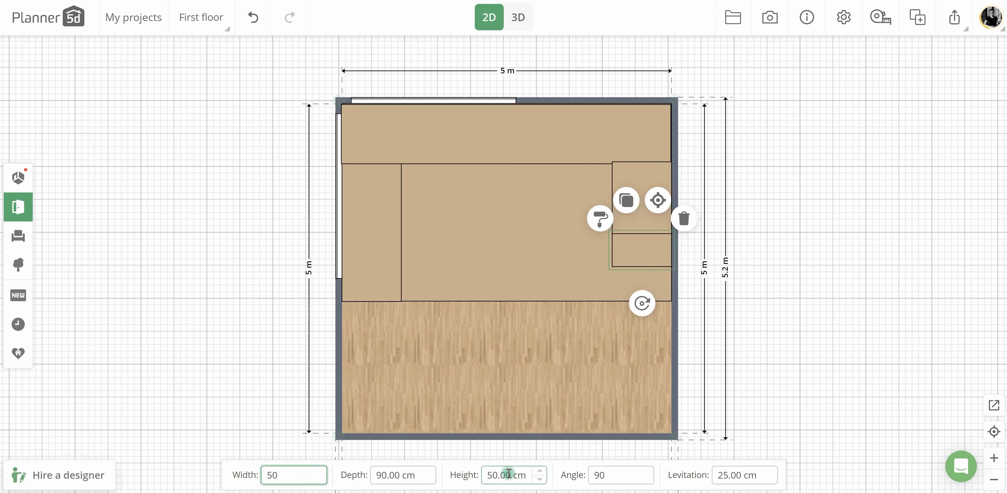
Reduce the small box's height to form a step, fit it against the taller right box, and inspect it in 3D
click(509, 473)
text(5)
drag(636, 253, 640, 252)
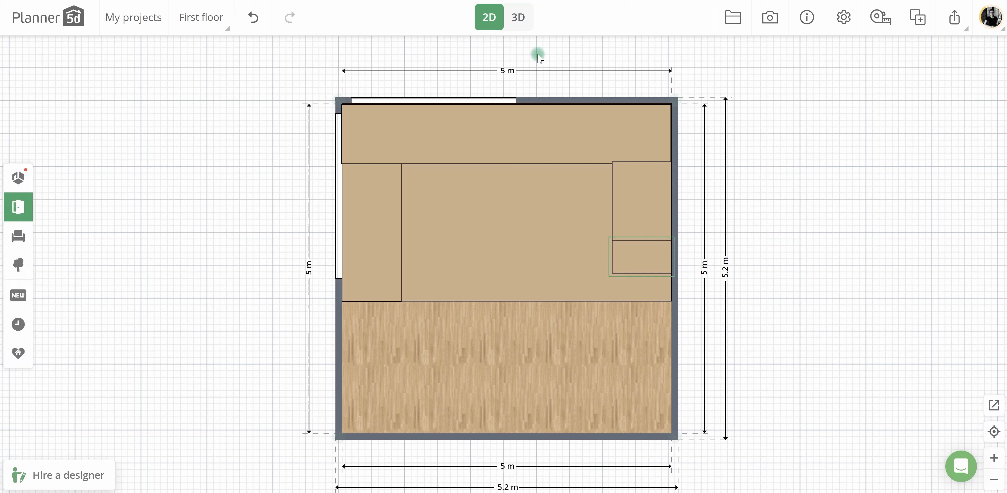
click(516, 18)
drag(464, 294, 510, 370)
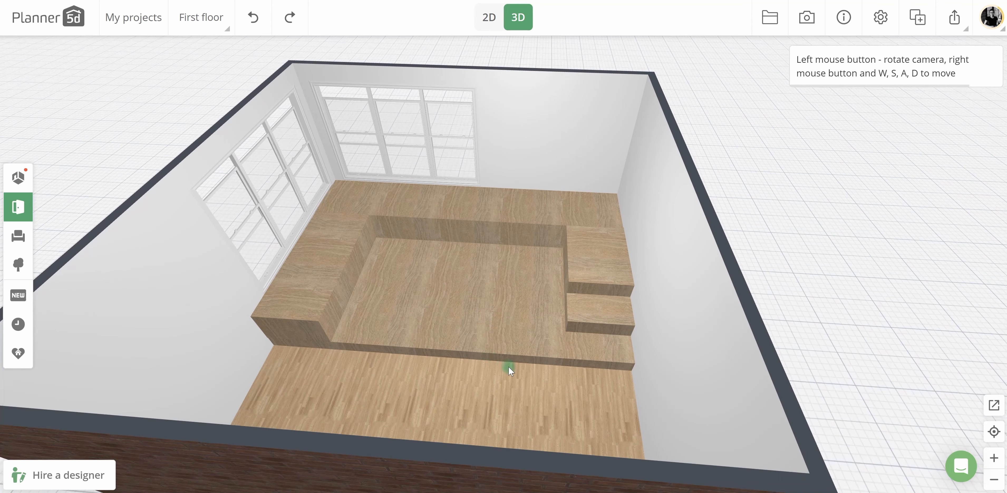
scroll(508, 363, up, 6)
right_drag(506, 351, 475, 176)
drag(542, 375, 532, 304)
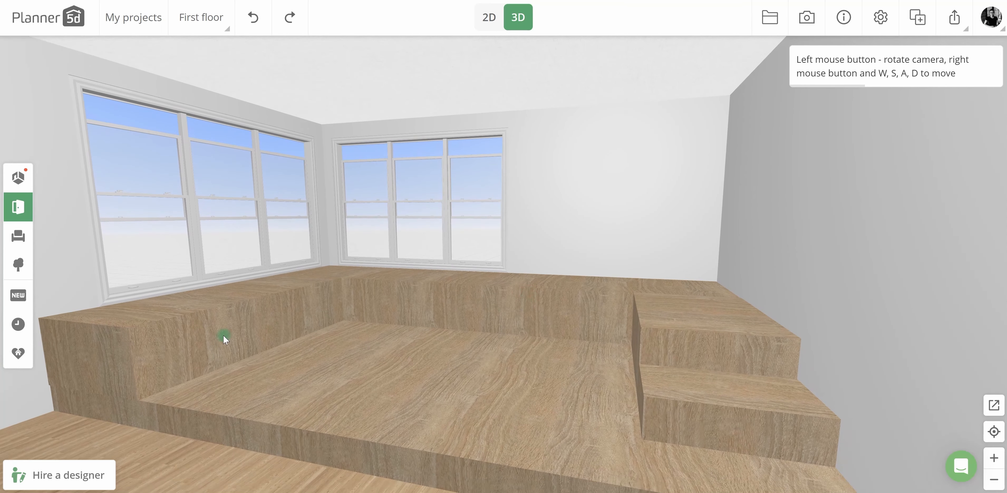
Insert the striped throw blanket from the Lifestyle items and place it over the upper part of the right box
click(487, 20)
click(29, 250)
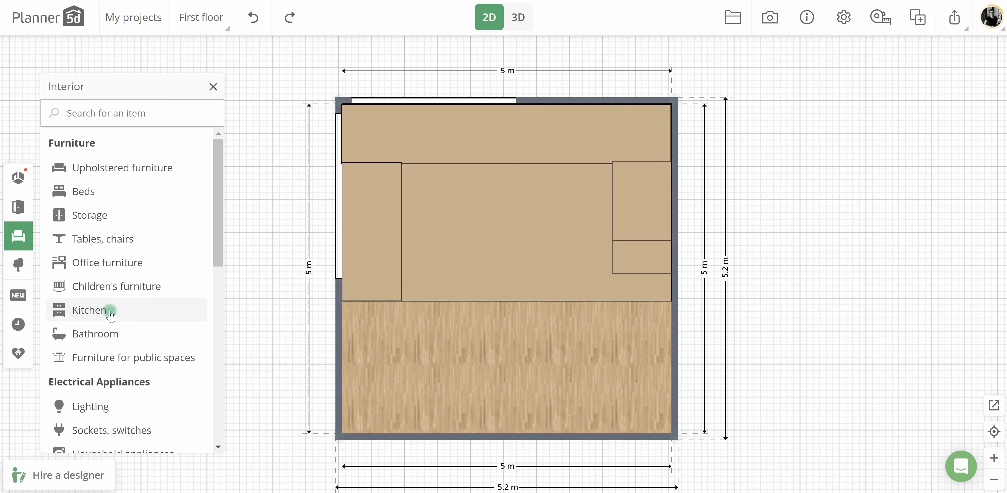
scroll(106, 309, down, 5)
click(98, 199)
click(105, 166)
scroll(166, 246, down, 8)
drag(168, 176, 628, 195)
drag(629, 247, 616, 199)
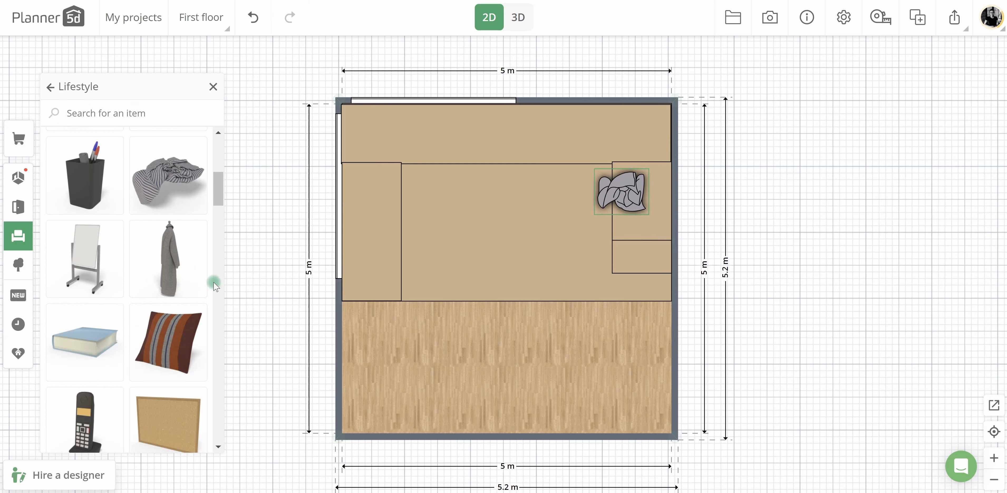
Add a dark and a striped cushion along the back wall and lower both onto the bench, the striped one to 70 cm levitation
scroll(168, 337, down, 2)
drag(168, 273, 536, 130)
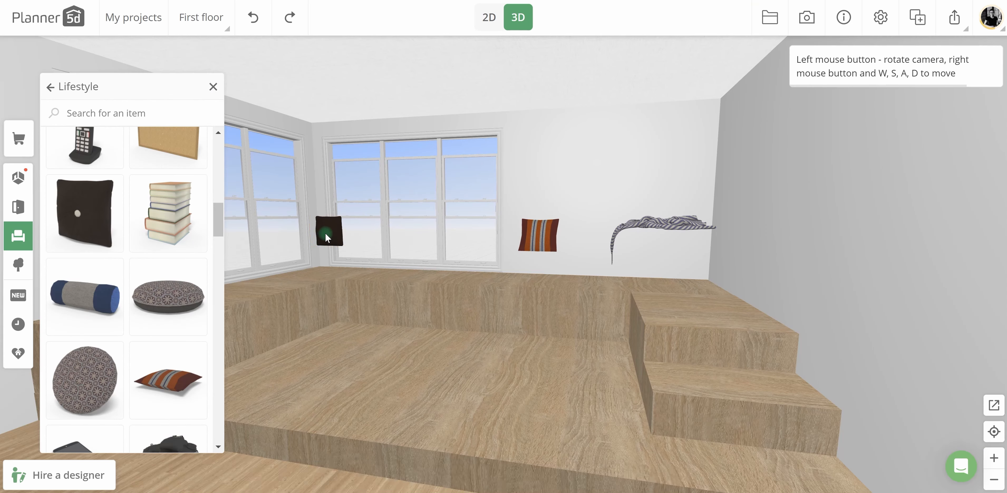
click(325, 234)
drag(314, 295, 312, 312)
click(551, 236)
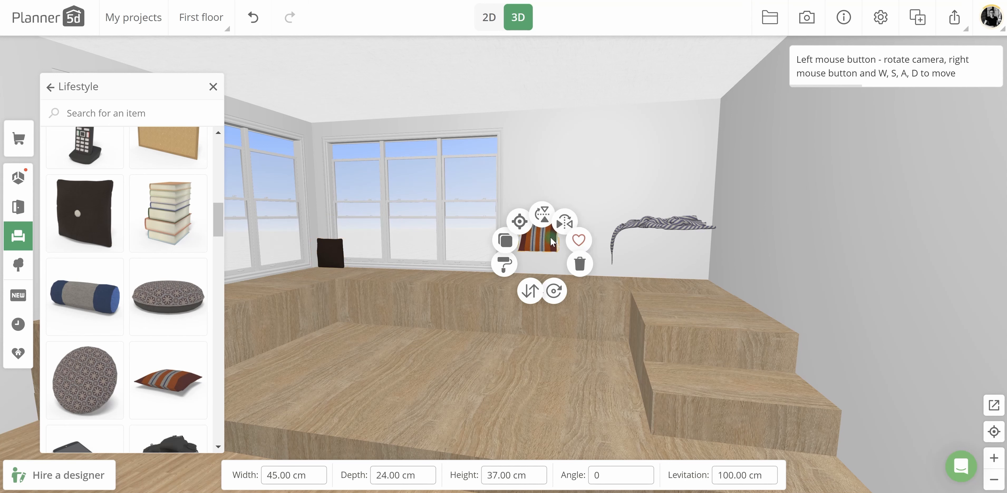
click(742, 480)
text(70)
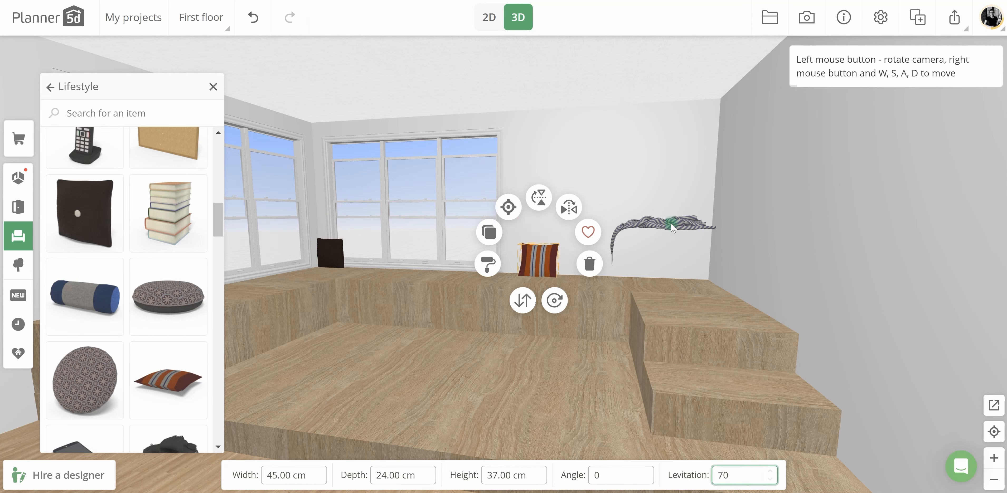
Lower the throw blanket onto the right box, at a levitation of about 41 cm
click(661, 226)
drag(637, 346, 639, 362)
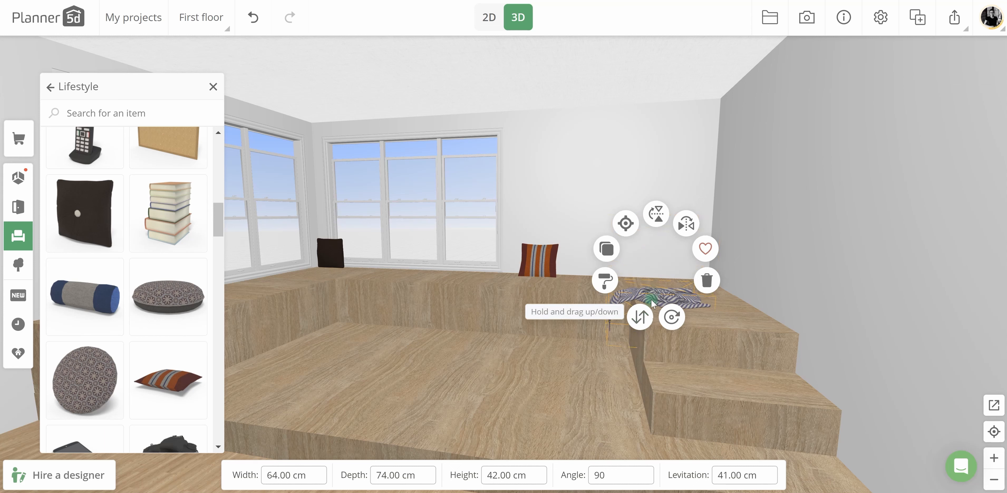
key(Right)
key(Right)
key(Left)
key(Left)
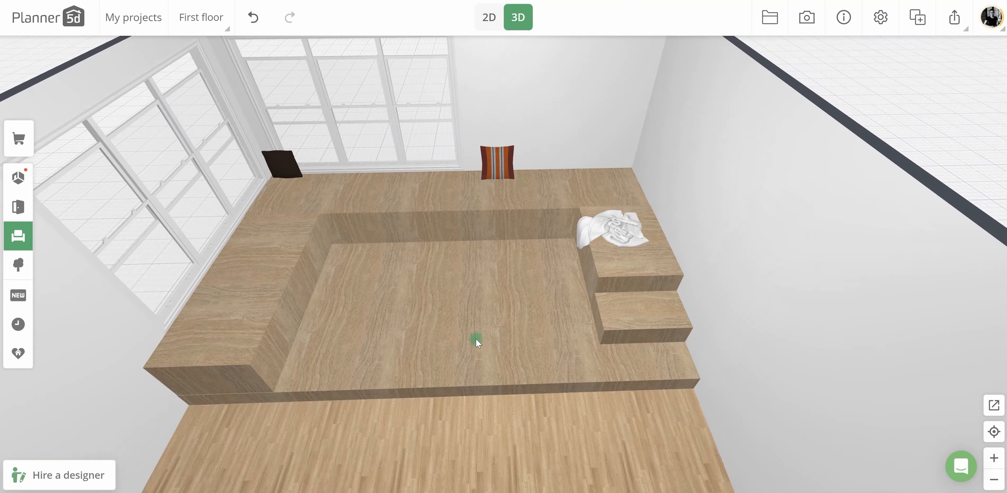
Duplicate the large floor platform in the plan and set the copy's depth to 50 cm
drag(475, 339, 501, 317)
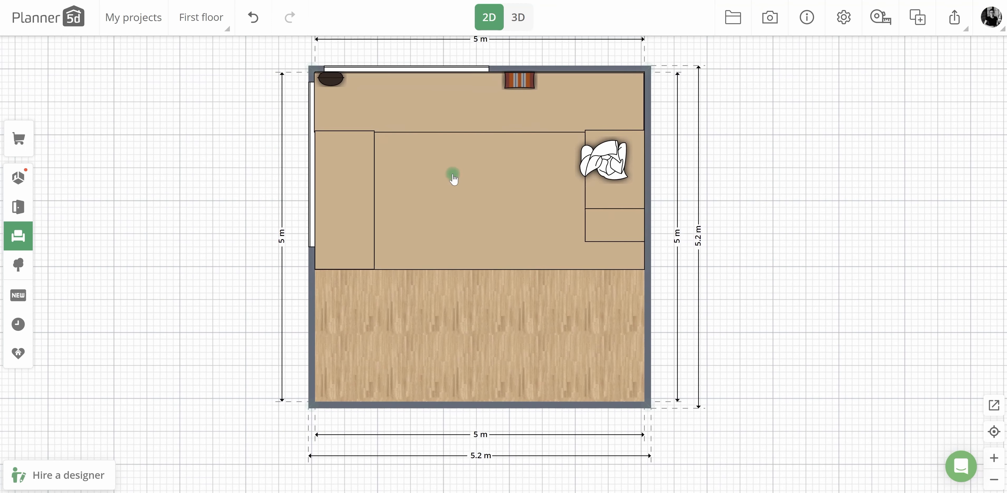
click(479, 217)
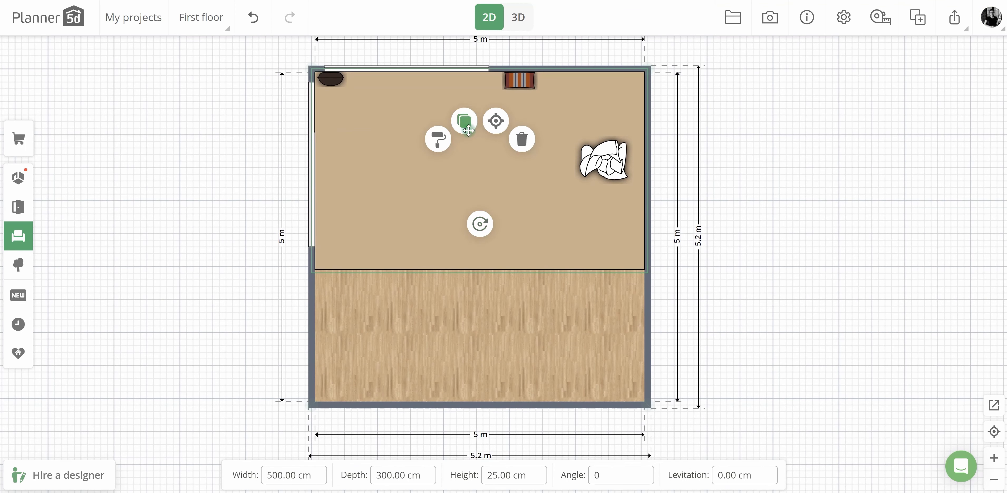
click(463, 119)
click(467, 185)
click(399, 474)
text(250)
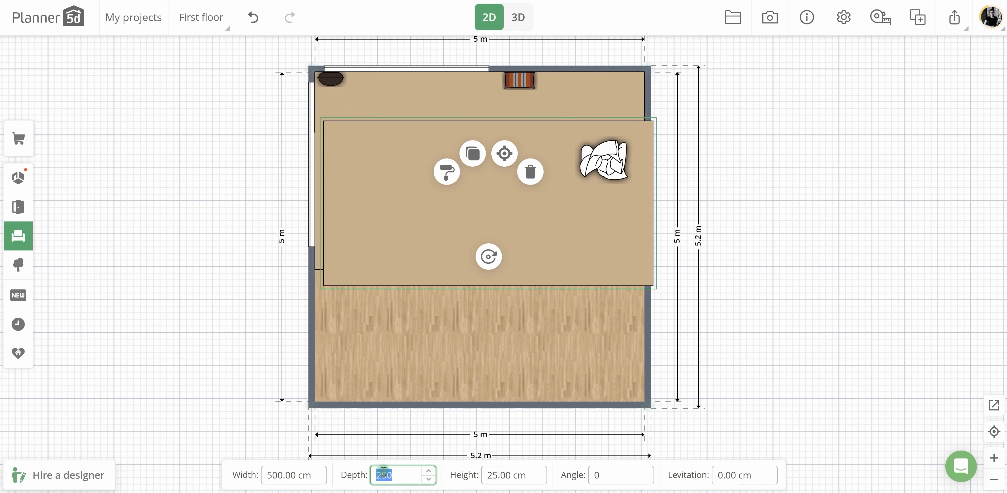
text(50)
Align the 50 cm deep box along the platform's front edge, set its height to 15 cm, and view it in 3D
drag(489, 203, 497, 268)
click(501, 476)
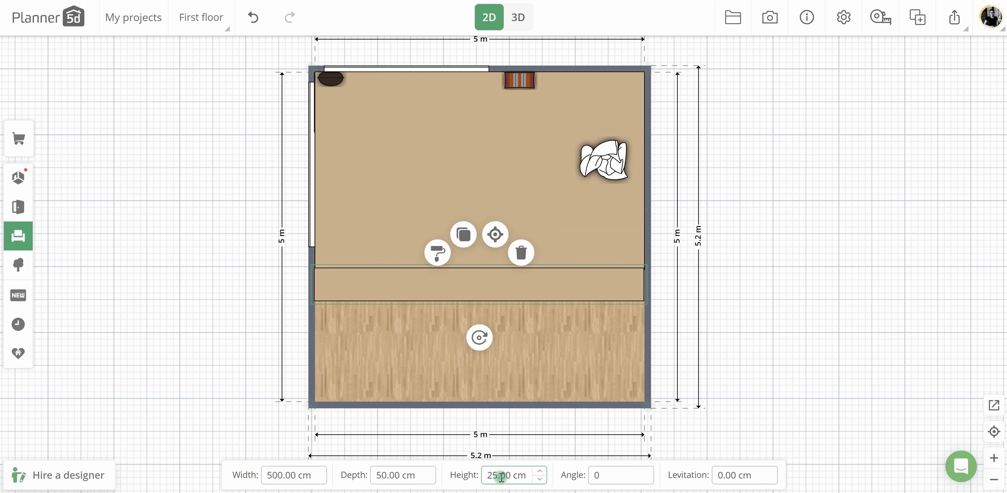
key(Return)
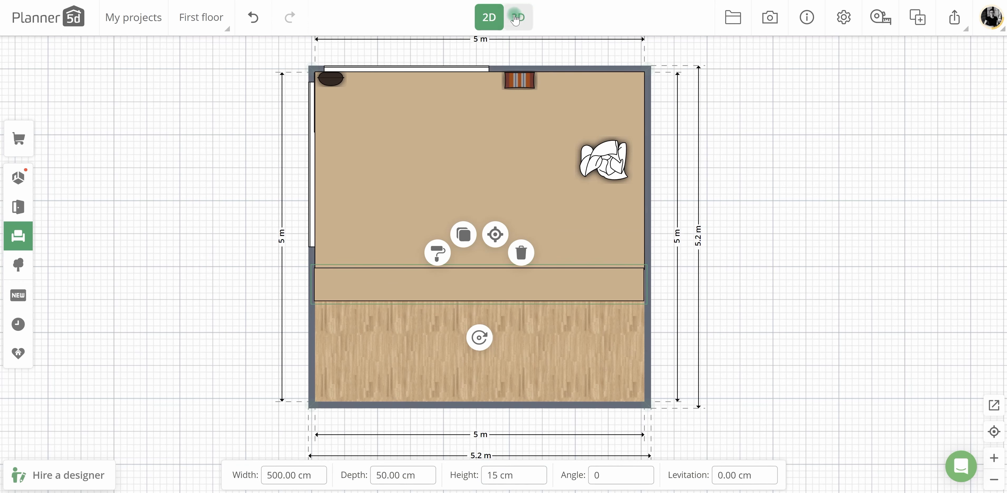
click(518, 17)
drag(513, 352, 637, 298)
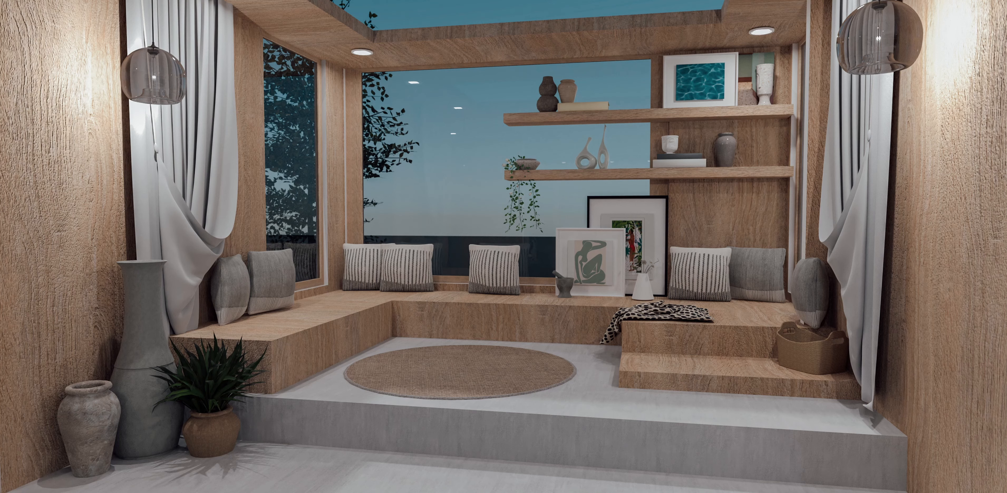